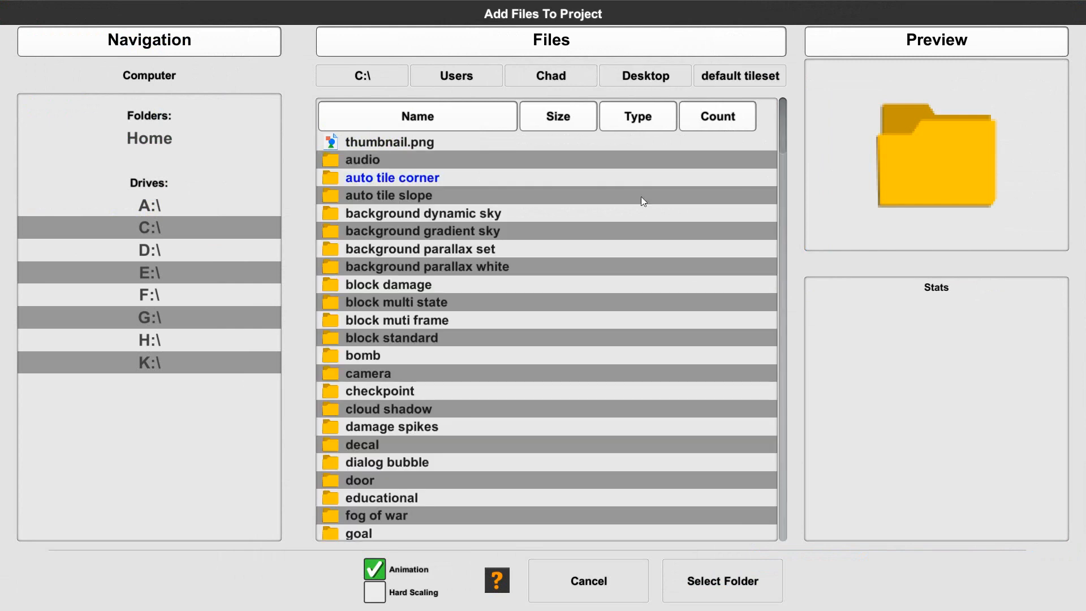
- Add the gui/9slice folder from the default tileset to the project
{"action": "scroll", "coordinate": [478, 337], "scroll_direction": "down", "scroll_amount": 10}
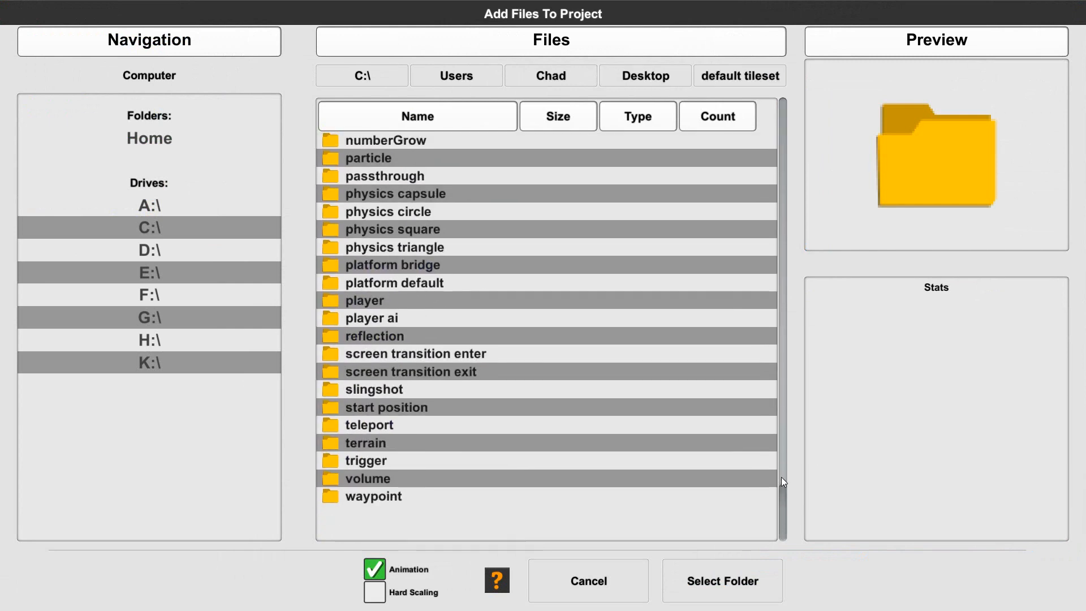
{"action": "left_click_drag", "start_coordinate": [781, 493], "coordinate": [784, 271]}
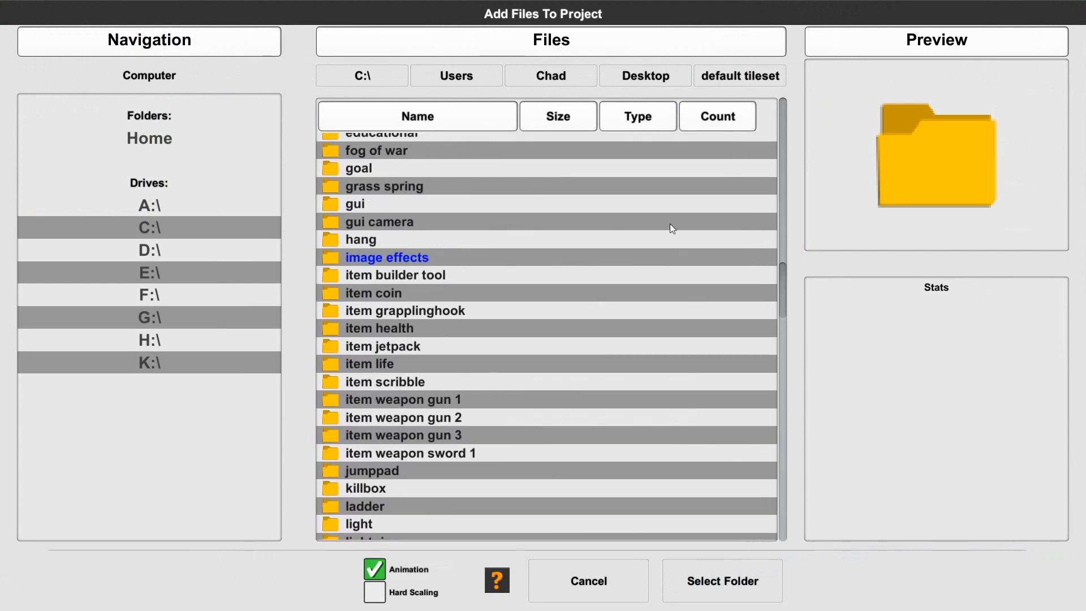
{"action": "double_click", "coordinate": [377, 203]}
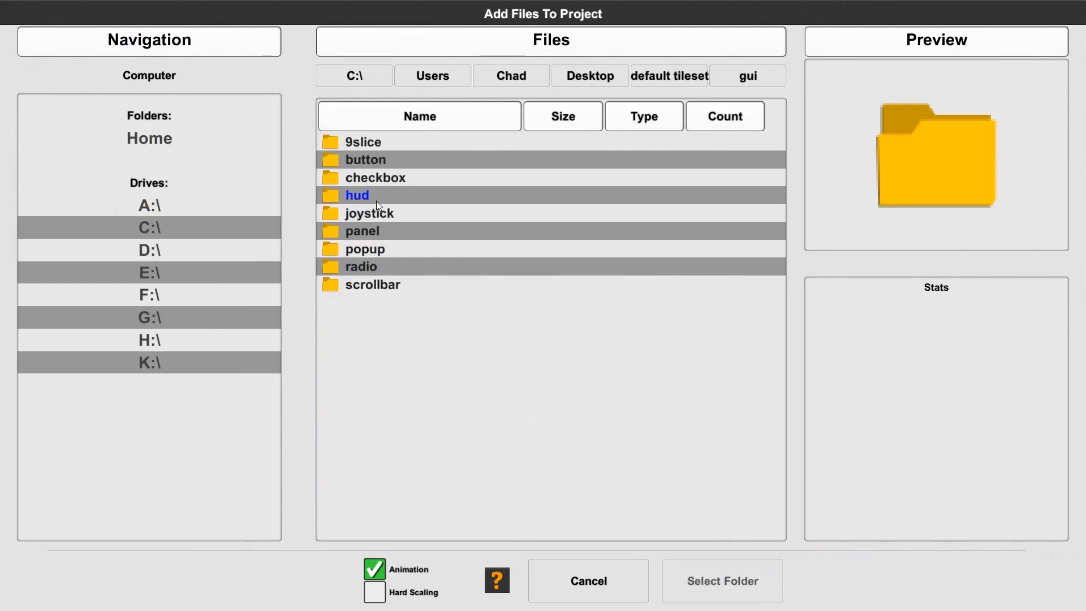
{"action": "double_click", "coordinate": [355, 141]}
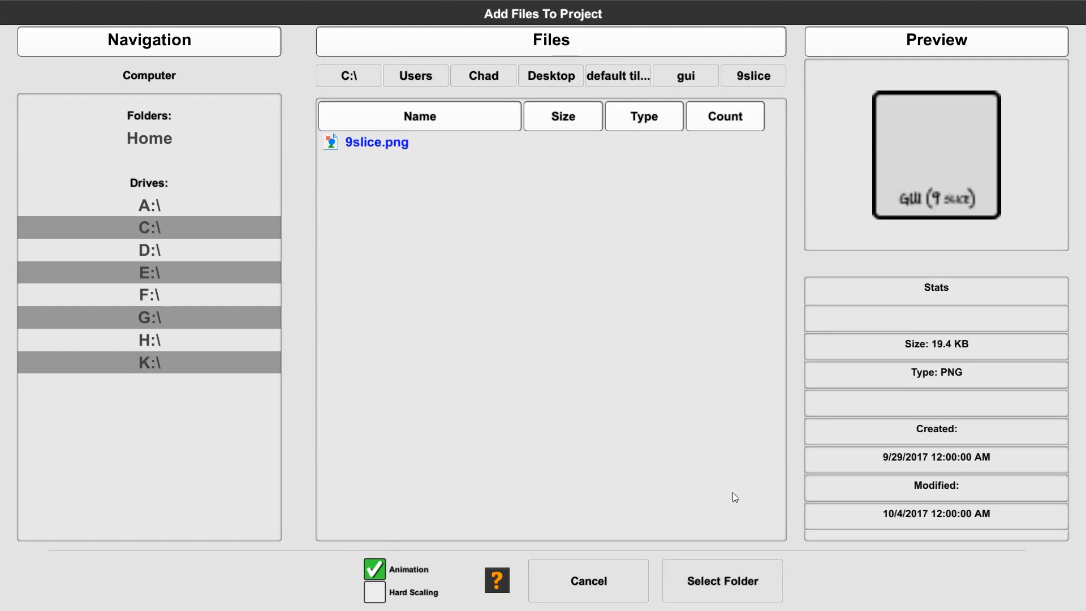
{"action": "left_click", "coordinate": [738, 582]}
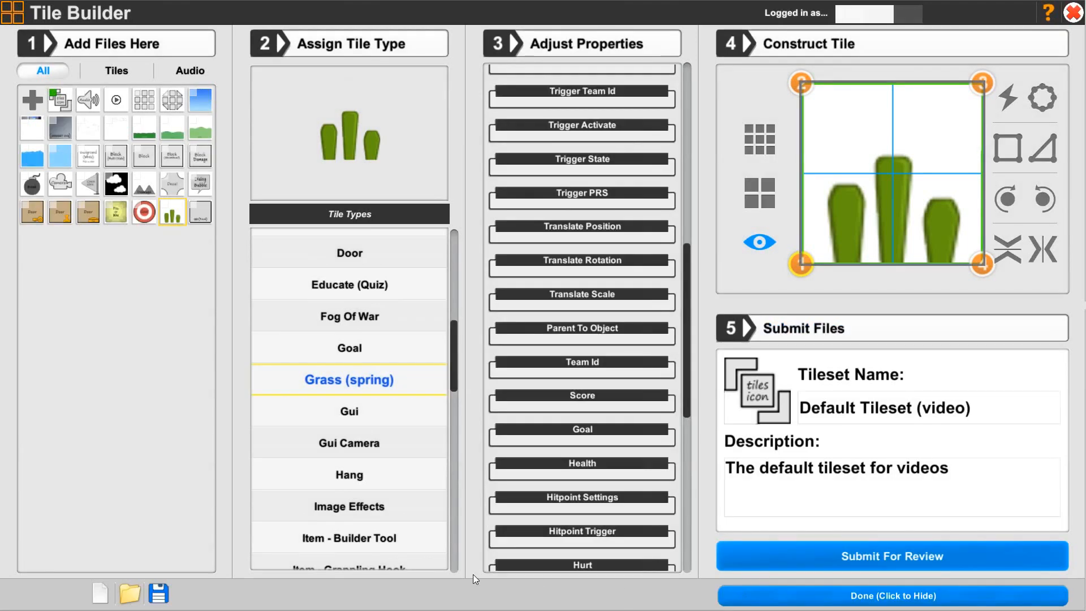
- Assign the Gui tile type to the newly added 9 slice tile
{"action": "left_click", "coordinate": [204, 215]}
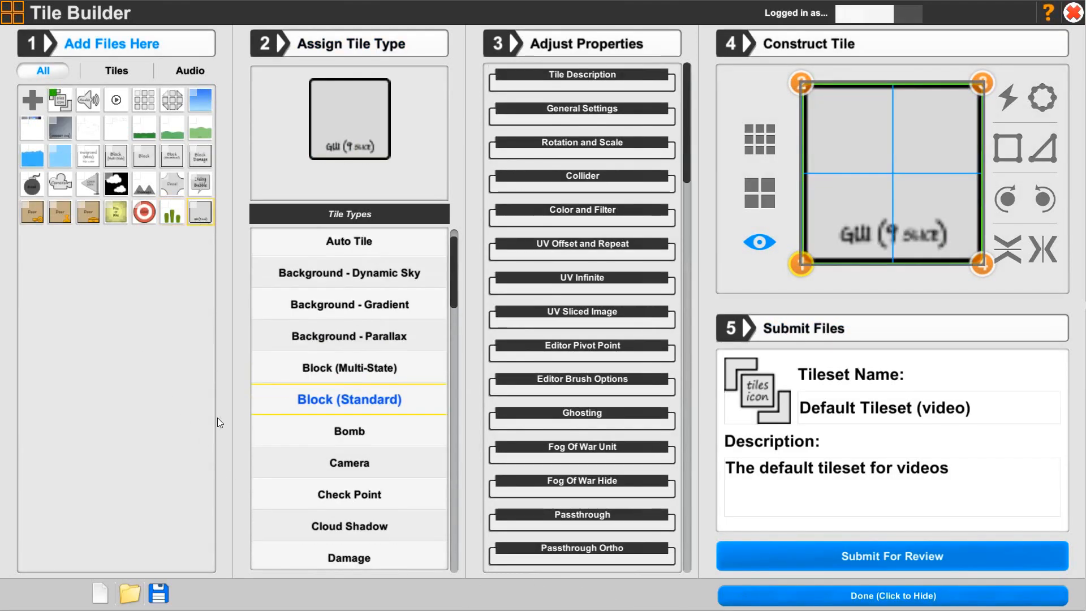
{"action": "left_click_drag", "start_coordinate": [453, 300], "coordinate": [442, 400]}
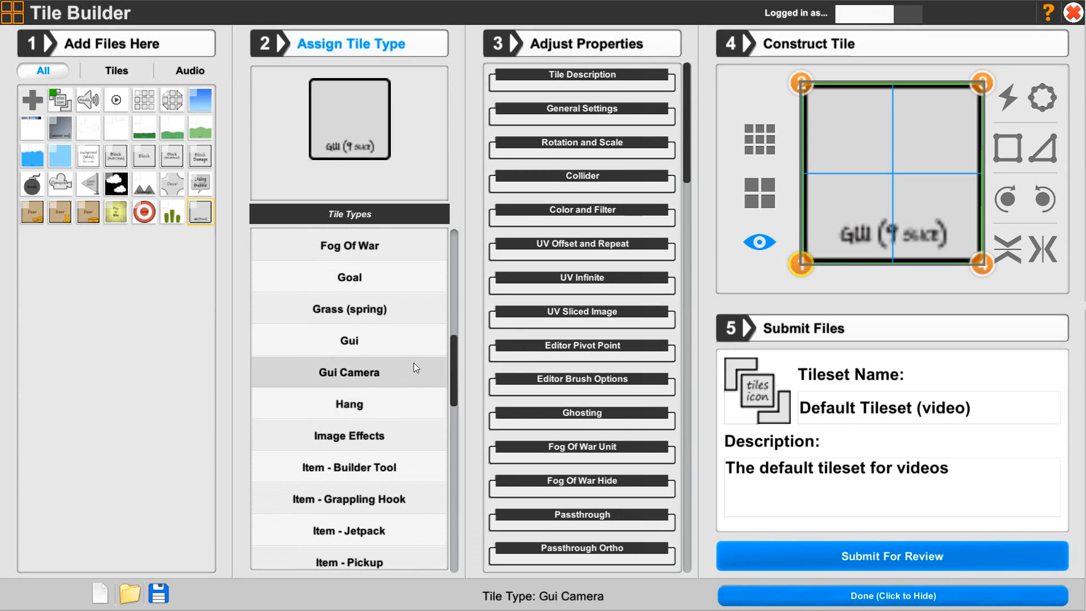
{"action": "left_click", "coordinate": [374, 350]}
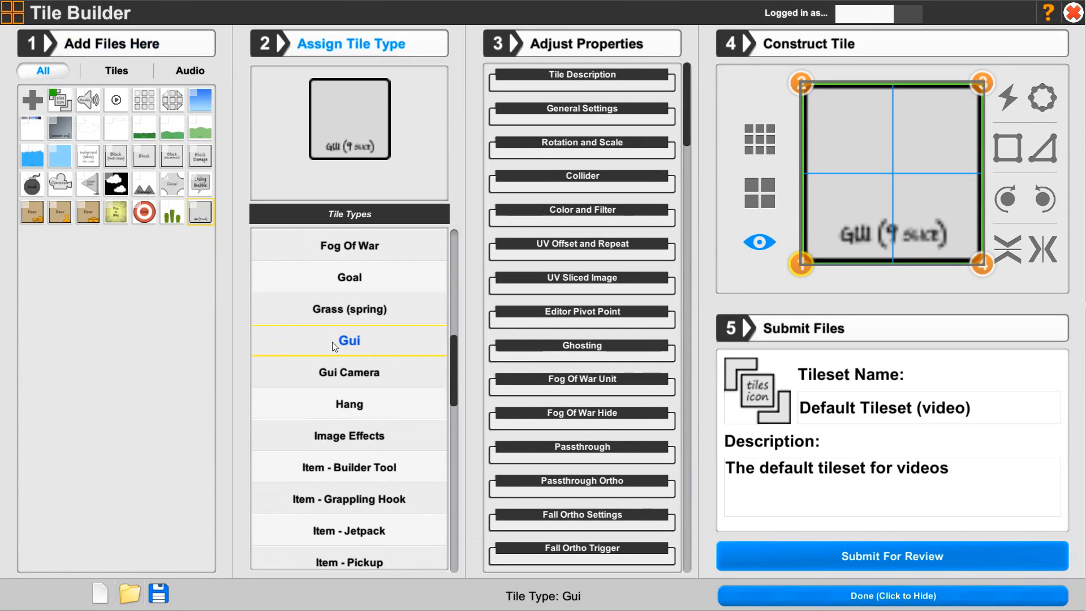
- Name the tile "9 slice" and give it the description "Gui 9 slice"
{"action": "left_click", "coordinate": [564, 76]}
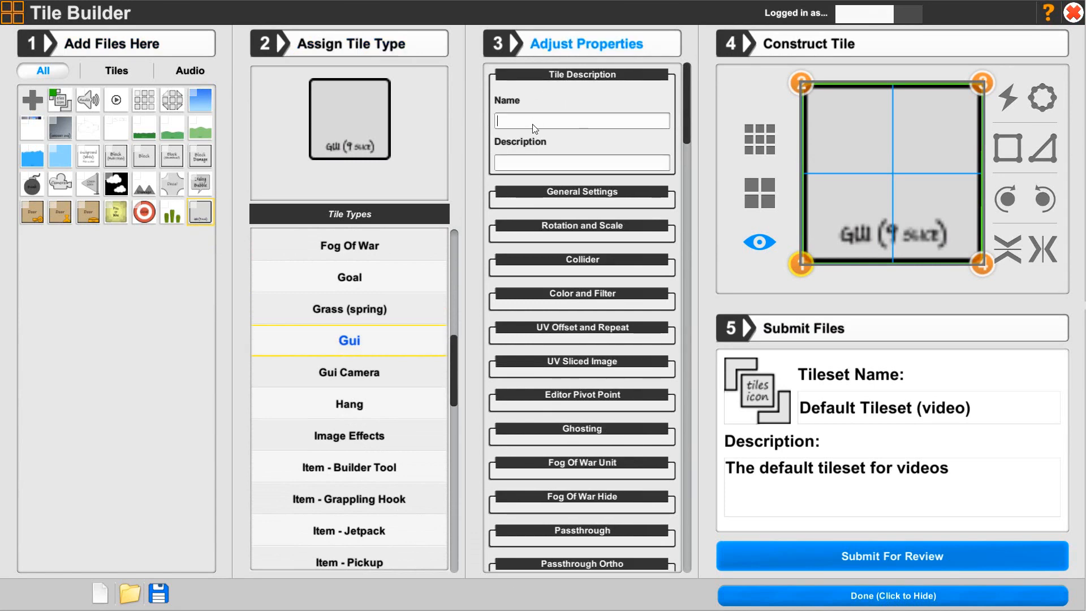
{"action": "type", "text": "9"}
{"action": "key", "text": "BackSpace"}
{"action": "type", "text": "nin"}
{"action": "type", "text": "9 slice"}
{"action": "key", "text": "Tab"}
{"action": "type", "text": "Gui 9 slice"}
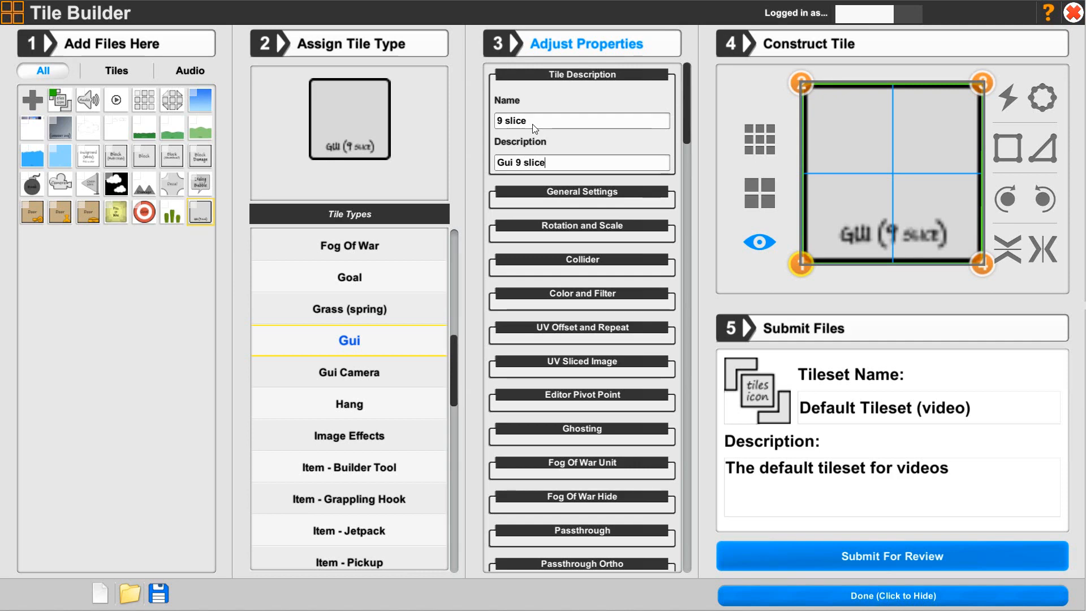
{"action": "left_click", "coordinate": [531, 76]}
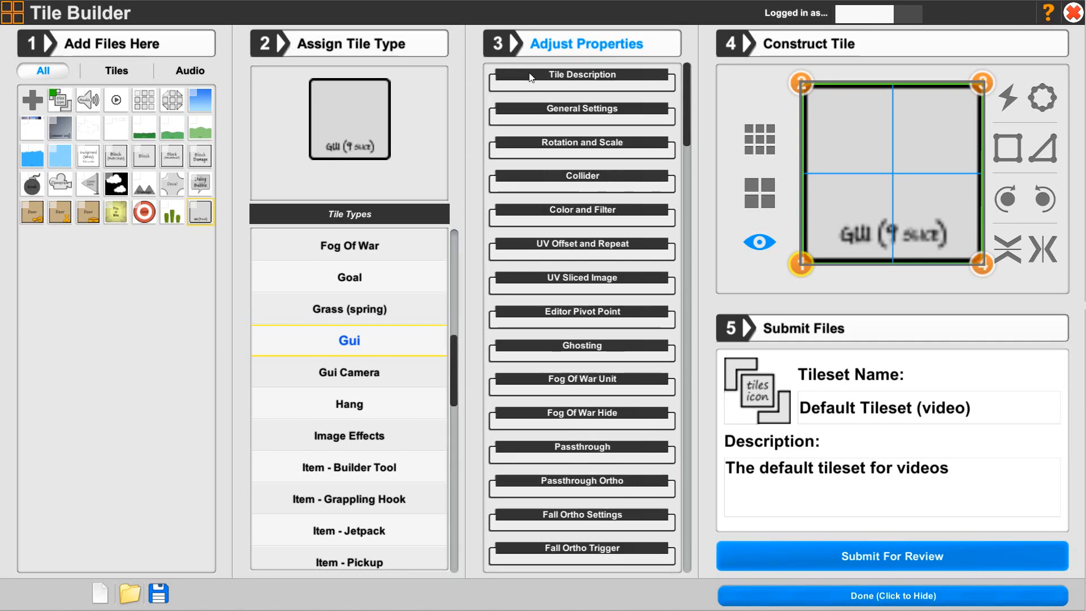
- In the tile's General Settings, disable Receive light and set the thumbnail image to 9slice
{"action": "left_click", "coordinate": [532, 109]}
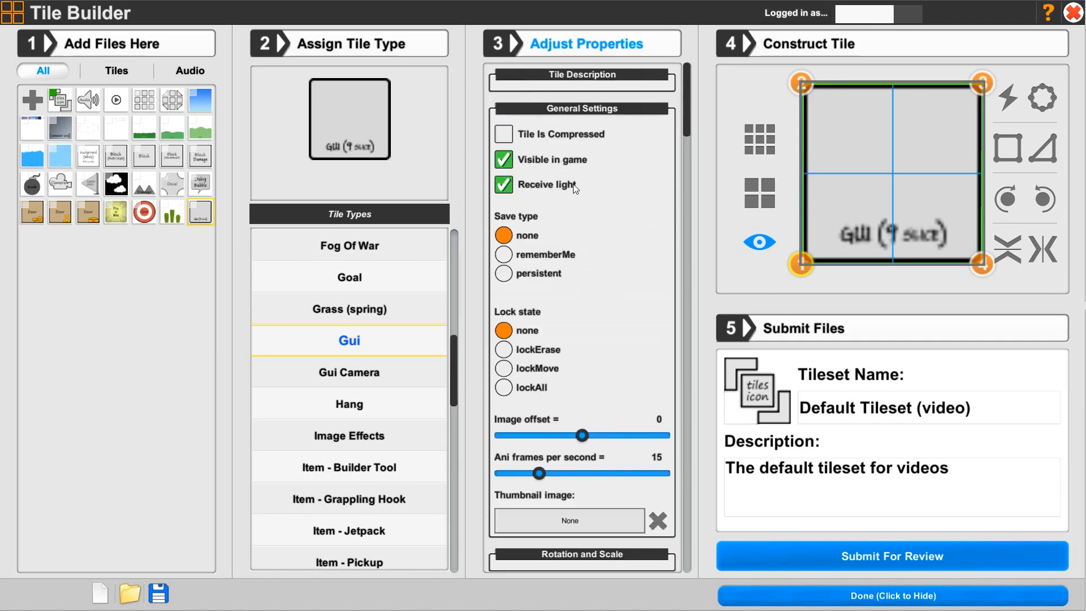
{"action": "left_click", "coordinate": [505, 186]}
{"action": "left_click", "coordinate": [545, 512]}
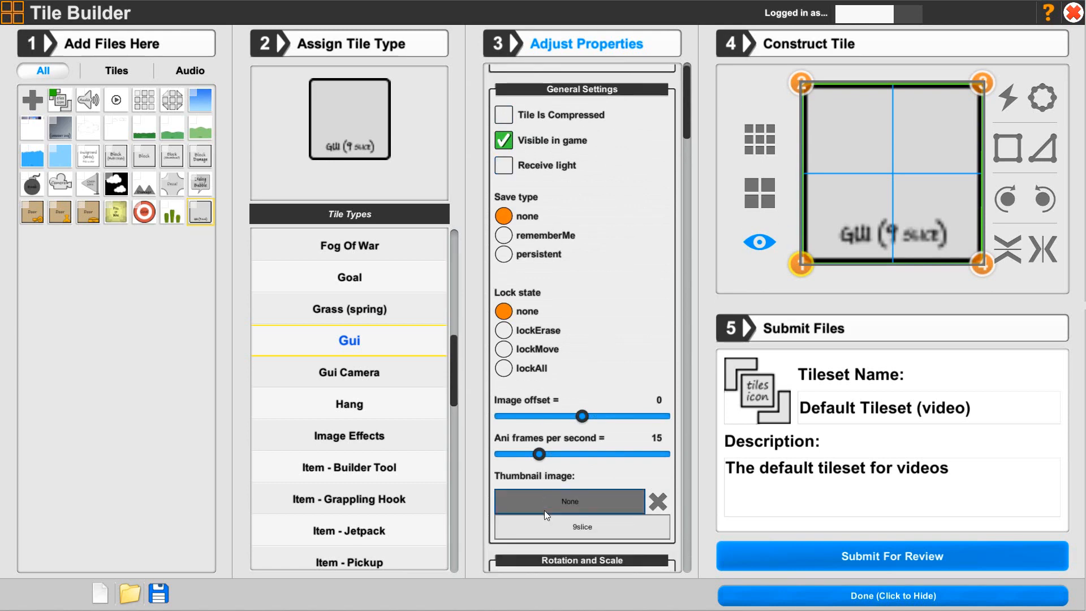
{"action": "left_click", "coordinate": [565, 436]}
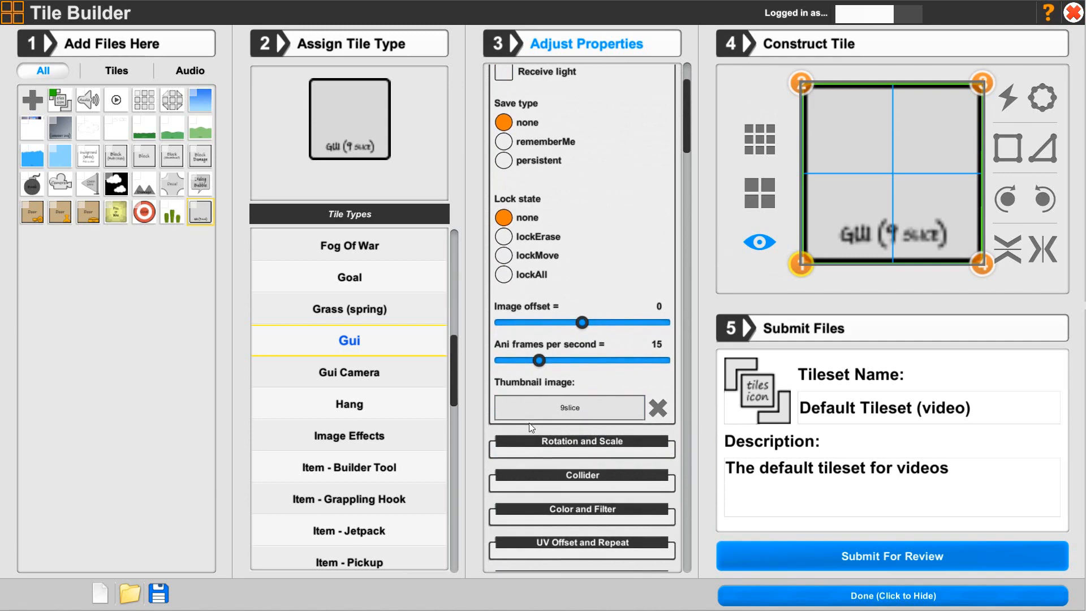
{"action": "scroll", "coordinate": [517, 369], "scroll_direction": "up", "scroll_amount": 3}
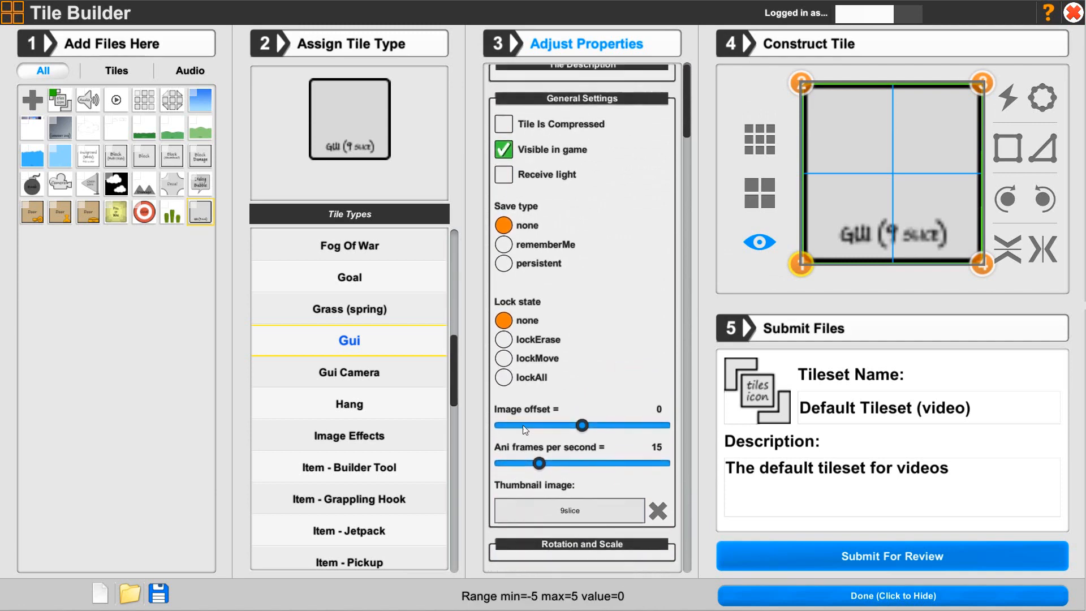
{"action": "left_click", "coordinate": [603, 435]}
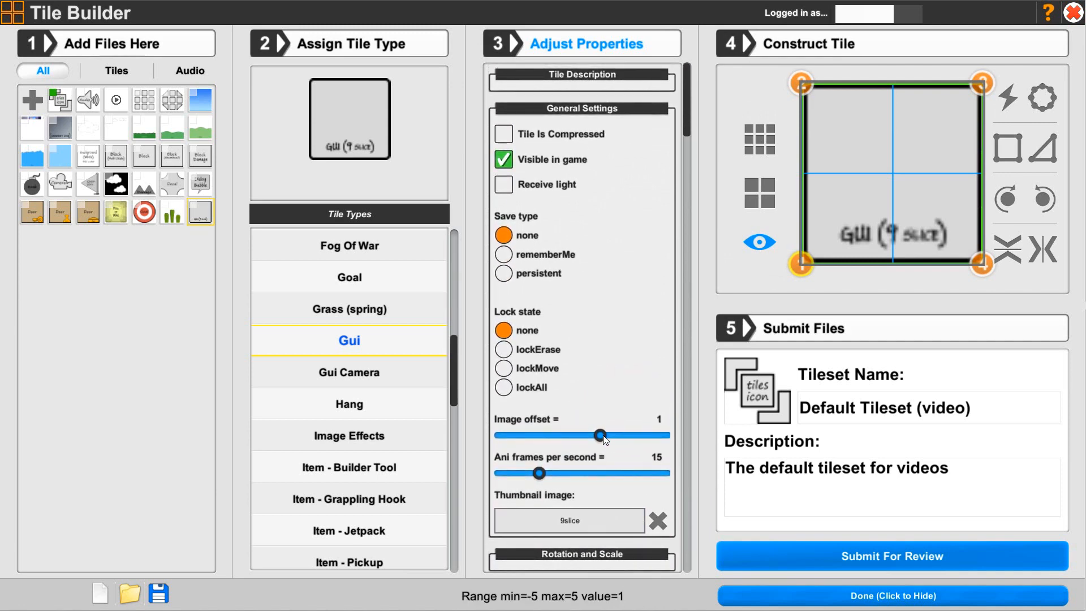
{"action": "left_click_drag", "start_coordinate": [602, 436], "coordinate": [581, 441]}
{"action": "left_click", "coordinate": [569, 109]}
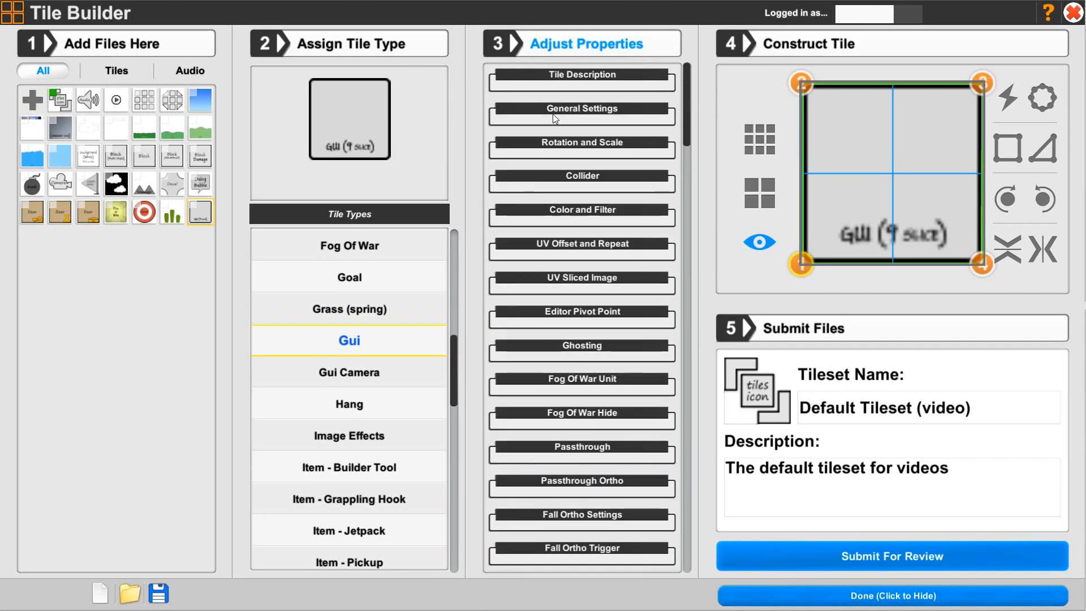
- Disable the tile's Collider option in its Collider settings
{"action": "left_click", "coordinate": [521, 175]}
{"action": "left_click", "coordinate": [506, 201]}
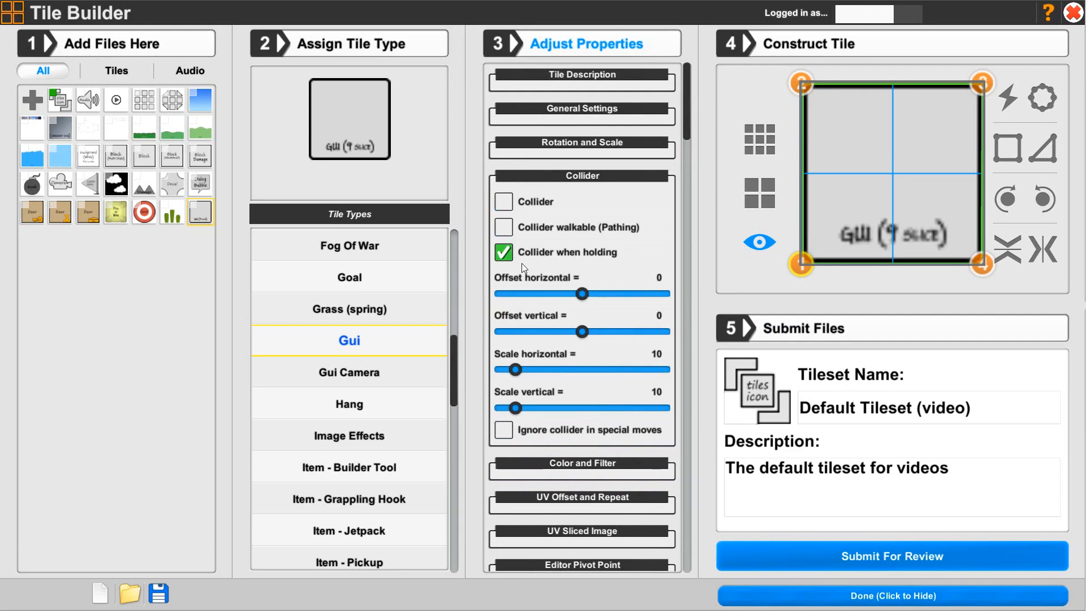
{"action": "left_click", "coordinate": [583, 182]}
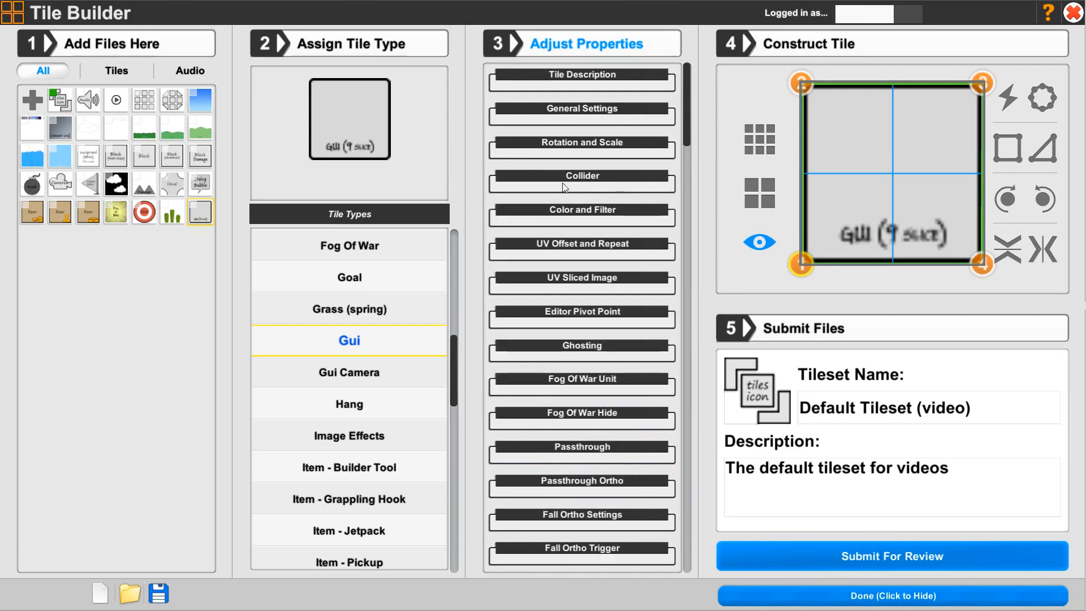
- Review the tile's UV Offset and Repeat settings and its Tile Animations slots
{"action": "left_click", "coordinate": [575, 243]}
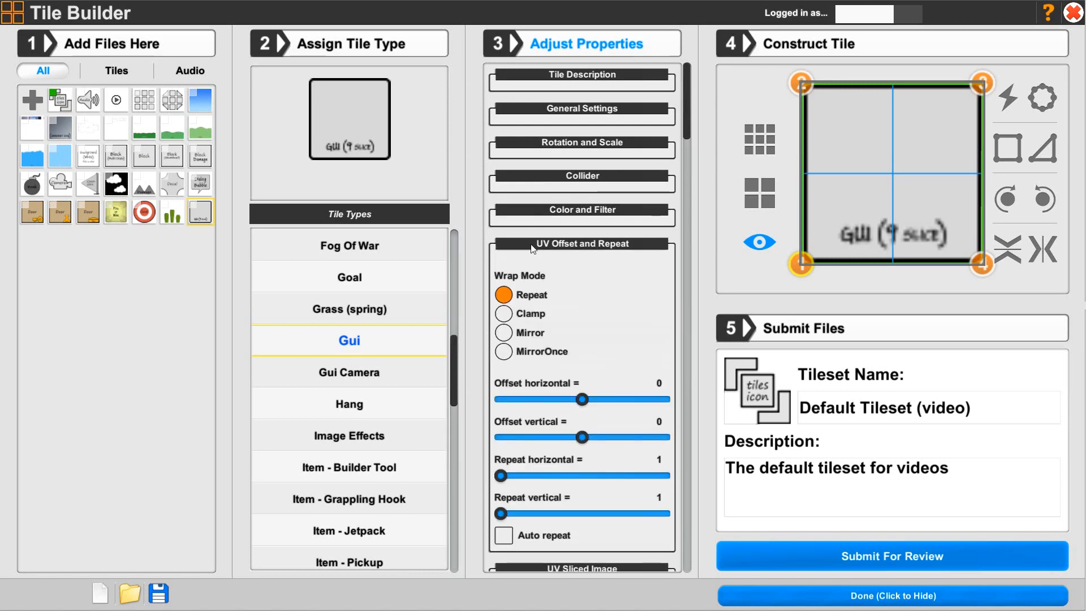
{"action": "left_click", "coordinate": [593, 244]}
{"action": "left_click_drag", "start_coordinate": [685, 115], "coordinate": [681, 215]}
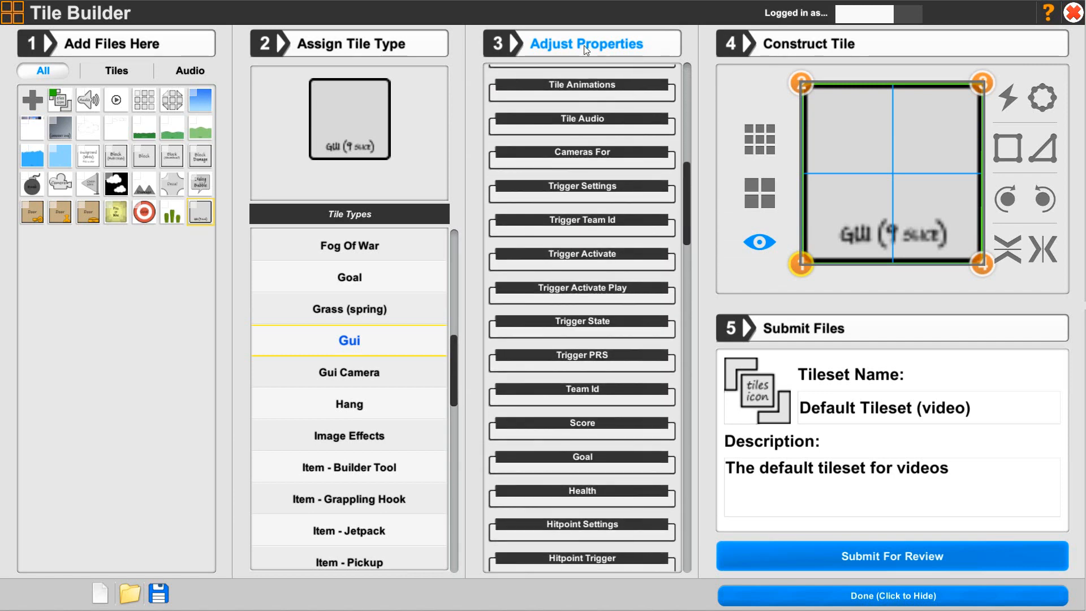
{"action": "left_click", "coordinate": [533, 86]}
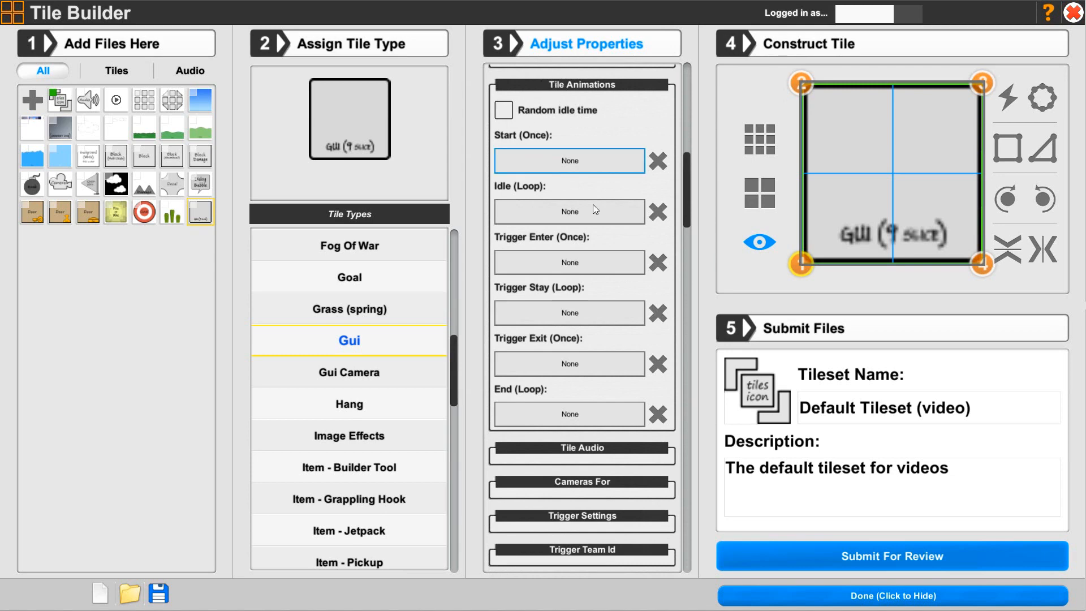
{"action": "left_click", "coordinate": [597, 86]}
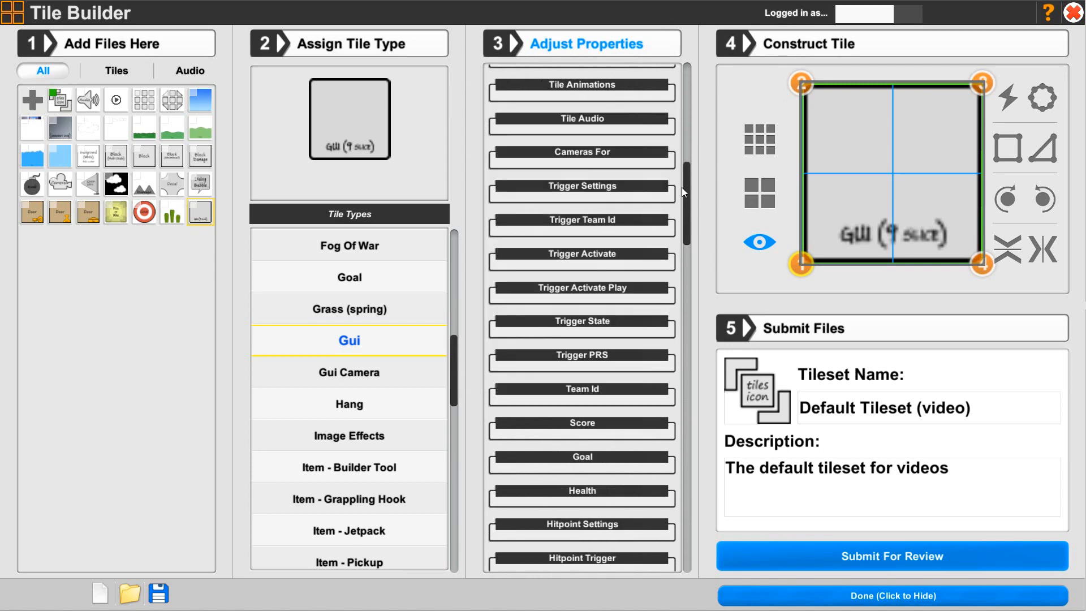
- Set the tile's Gui Type to panel
{"action": "left_click_drag", "start_coordinate": [686, 198], "coordinate": [680, 322]}
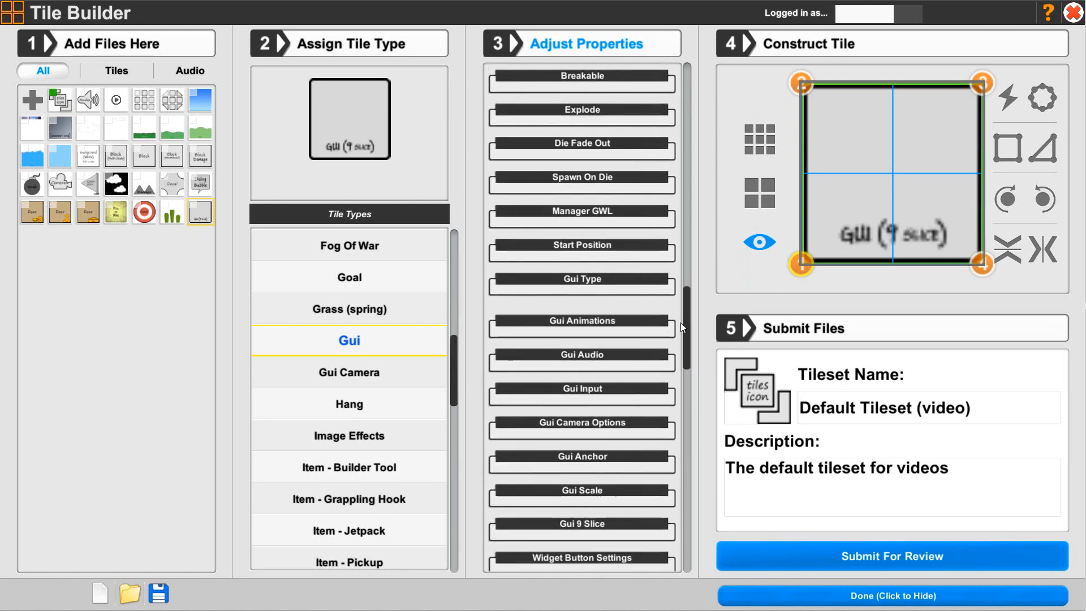
{"action": "left_click", "coordinate": [559, 279]}
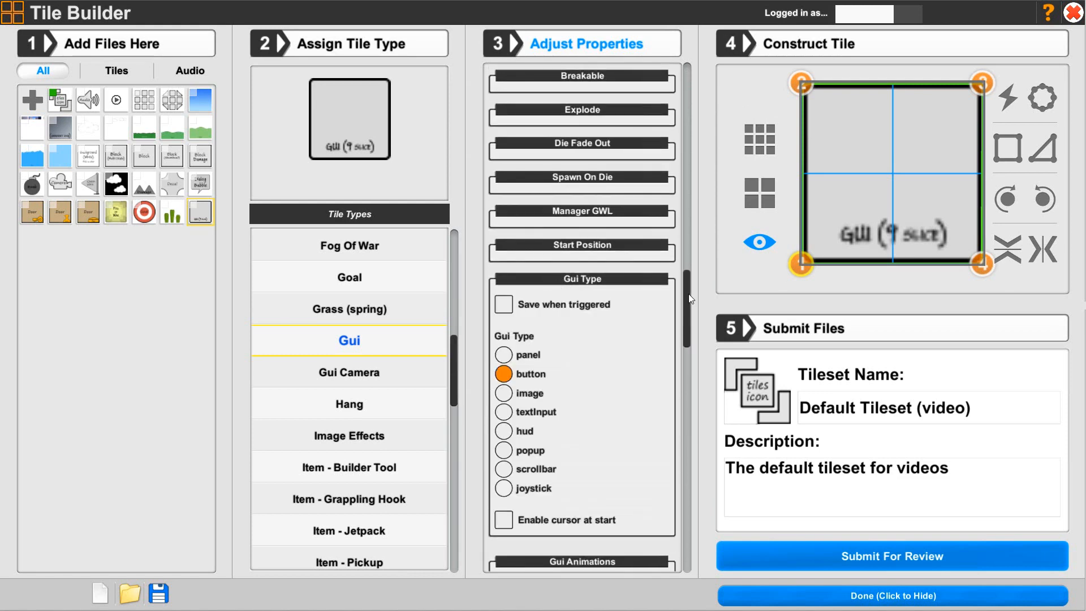
{"action": "left_click_drag", "start_coordinate": [690, 300], "coordinate": [681, 539]}
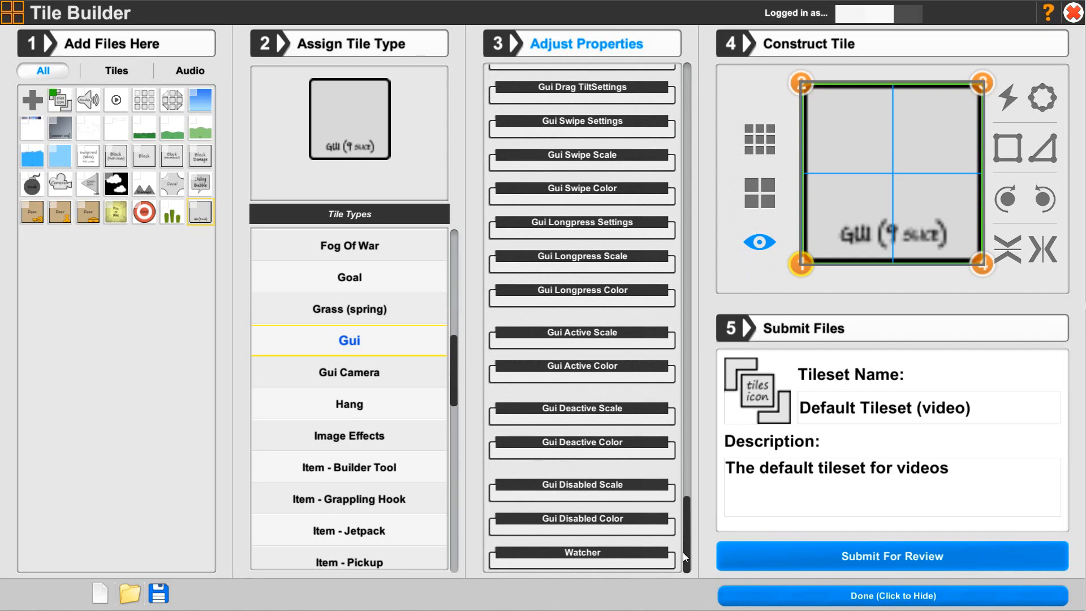
{"action": "left_click_drag", "start_coordinate": [686, 528], "coordinate": [683, 491]}
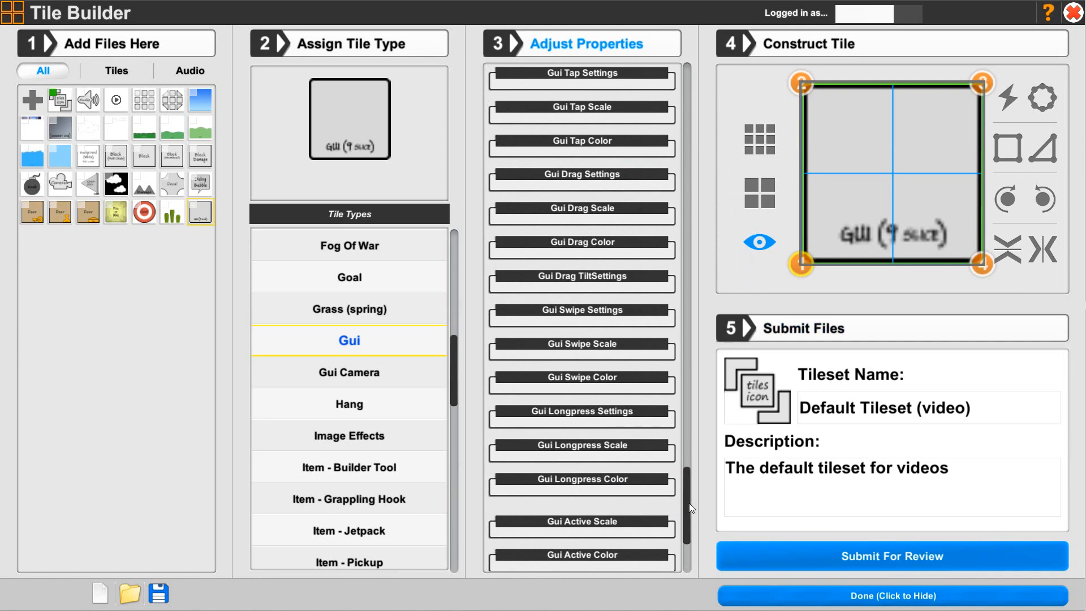
{"action": "scroll", "coordinate": [690, 503], "scroll_direction": "up", "scroll_amount": 1}
{"action": "scroll", "coordinate": [690, 497], "scroll_direction": "up", "scroll_amount": 3}
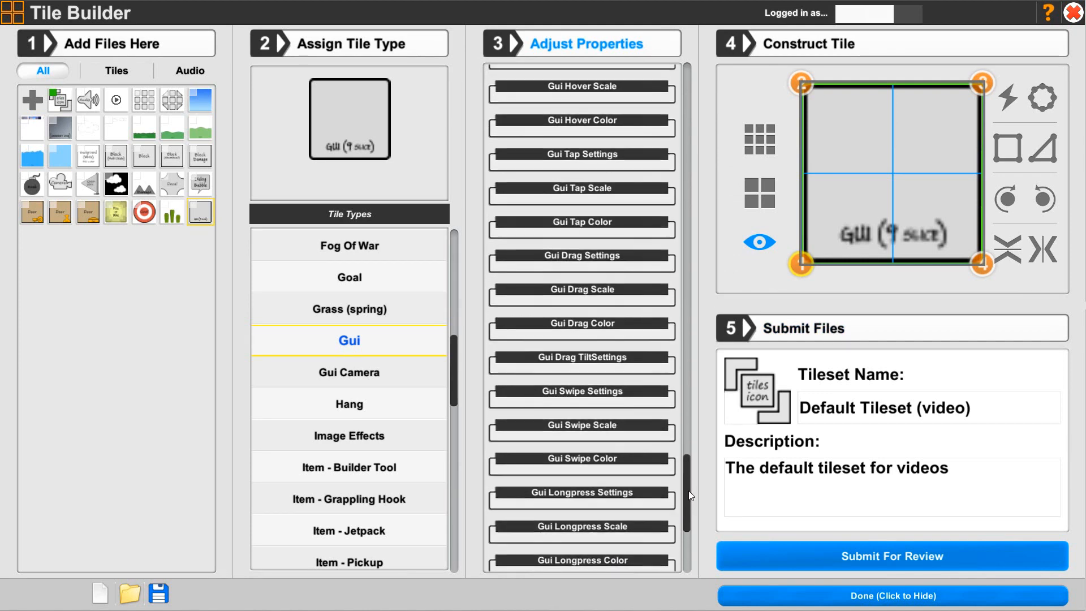
{"action": "left_click_drag", "start_coordinate": [690, 495], "coordinate": [684, 409]}
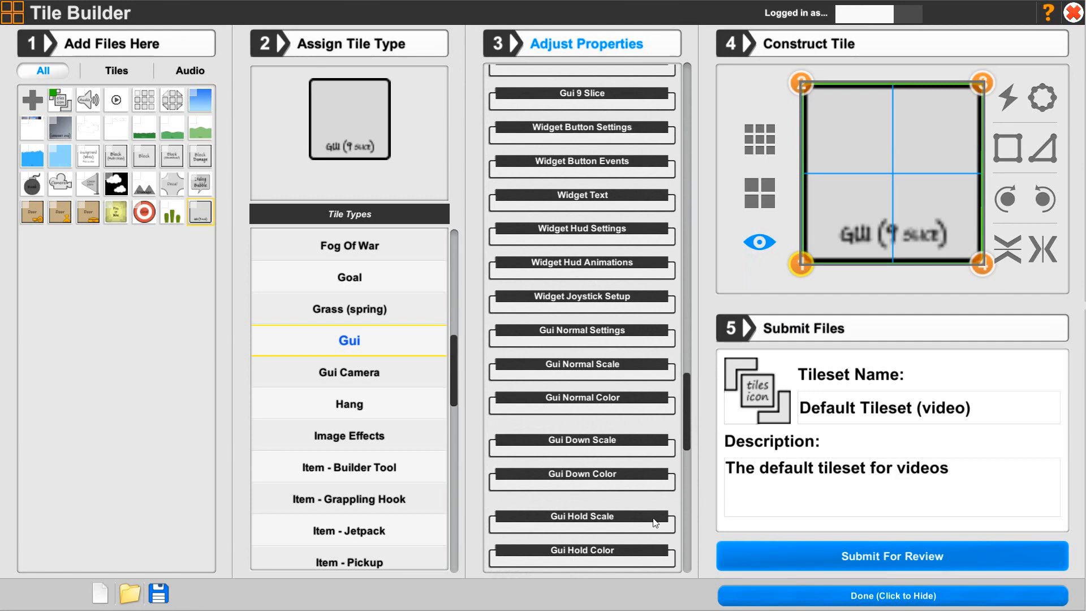
{"action": "left_click_drag", "start_coordinate": [687, 439], "coordinate": [684, 413]}
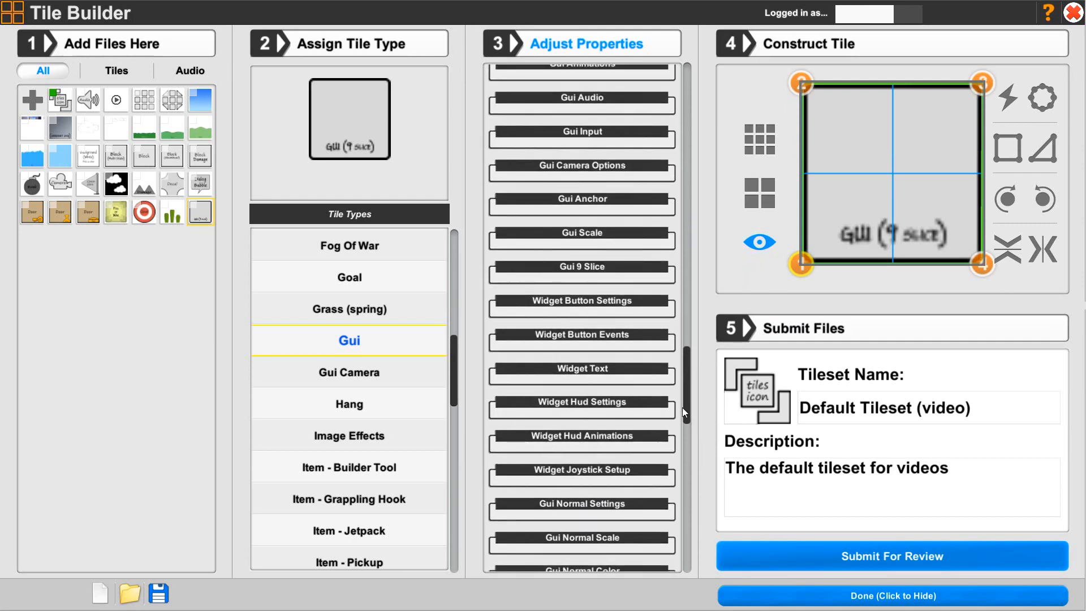
{"action": "left_click_drag", "start_coordinate": [682, 407], "coordinate": [676, 355]}
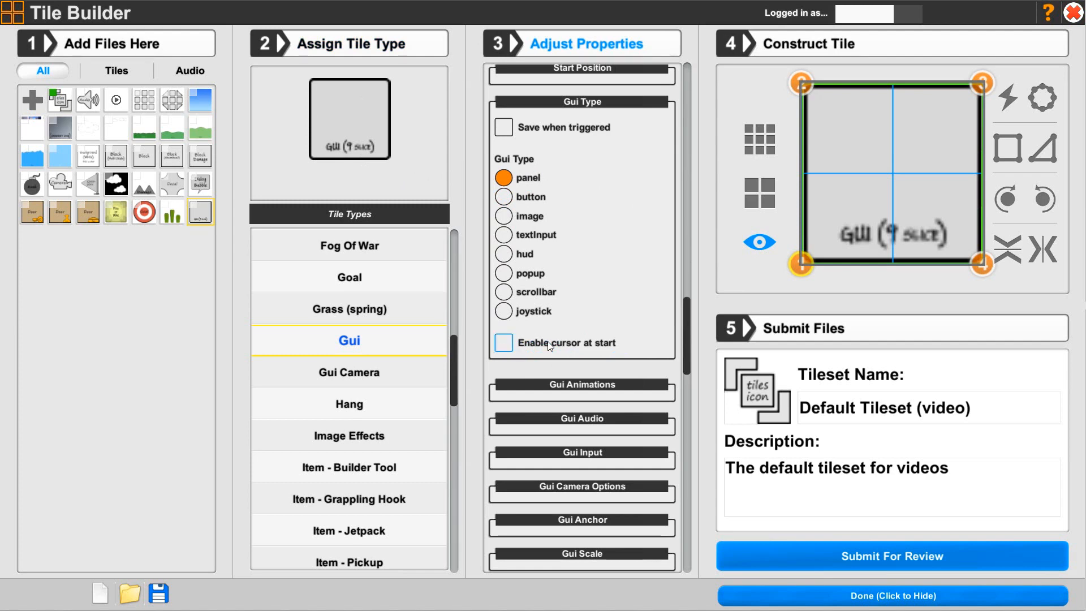
{"action": "left_click", "coordinate": [605, 105]}
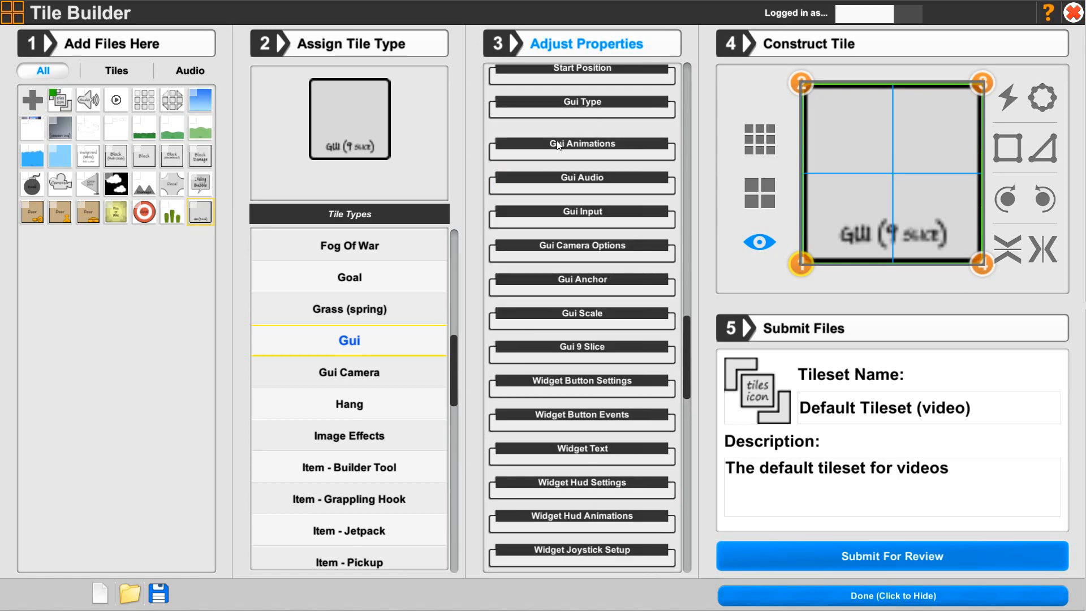
- Assign 9slice as the Normal animation in the tile's Gui Animations settings
{"action": "left_click", "coordinate": [526, 146]}
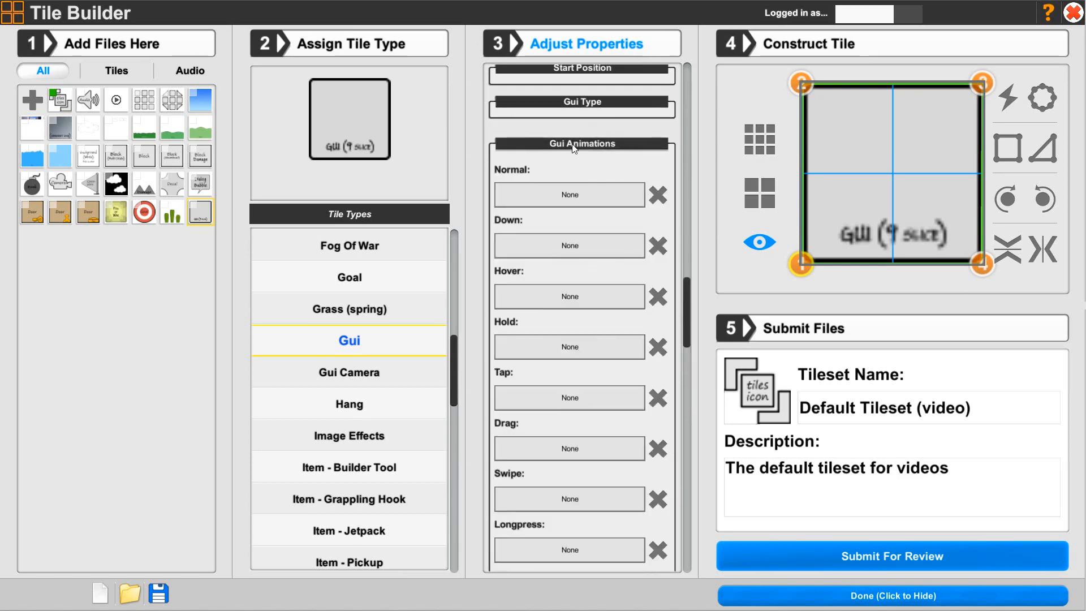
{"action": "left_click", "coordinate": [571, 195]}
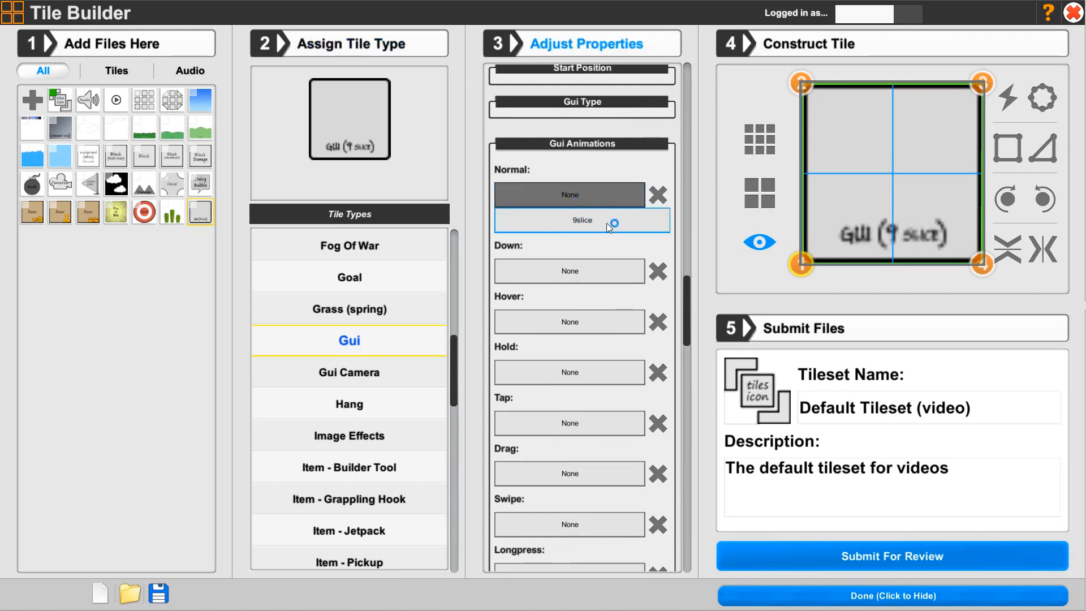
{"action": "left_click", "coordinate": [578, 222]}
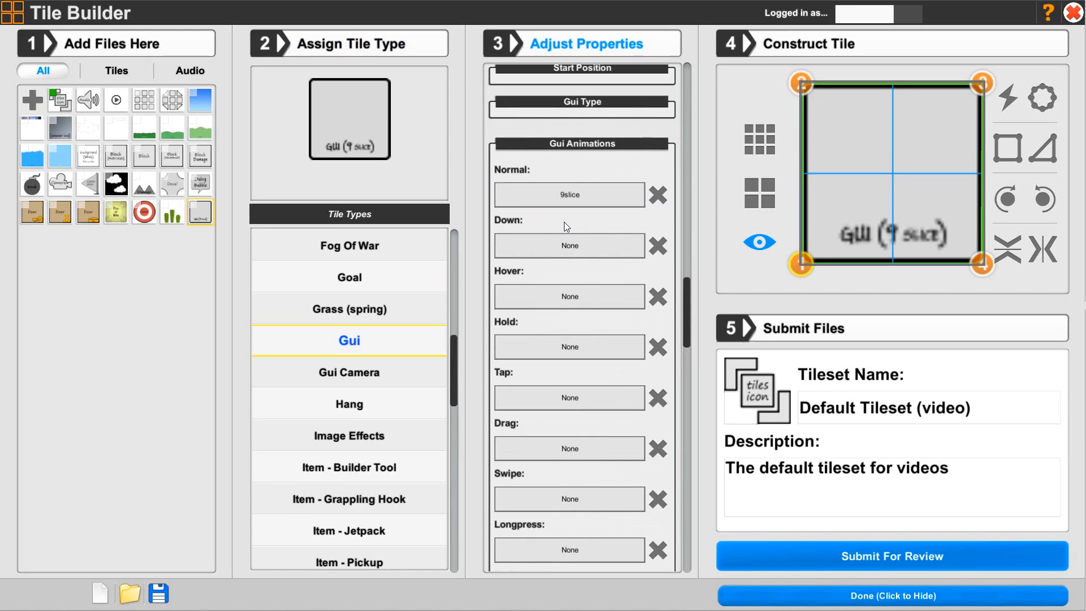
- Review the remaining animation slots in Gui Animations and the event entries in Gui Audio
{"action": "left_click_drag", "start_coordinate": [684, 324], "coordinate": [683, 343]}
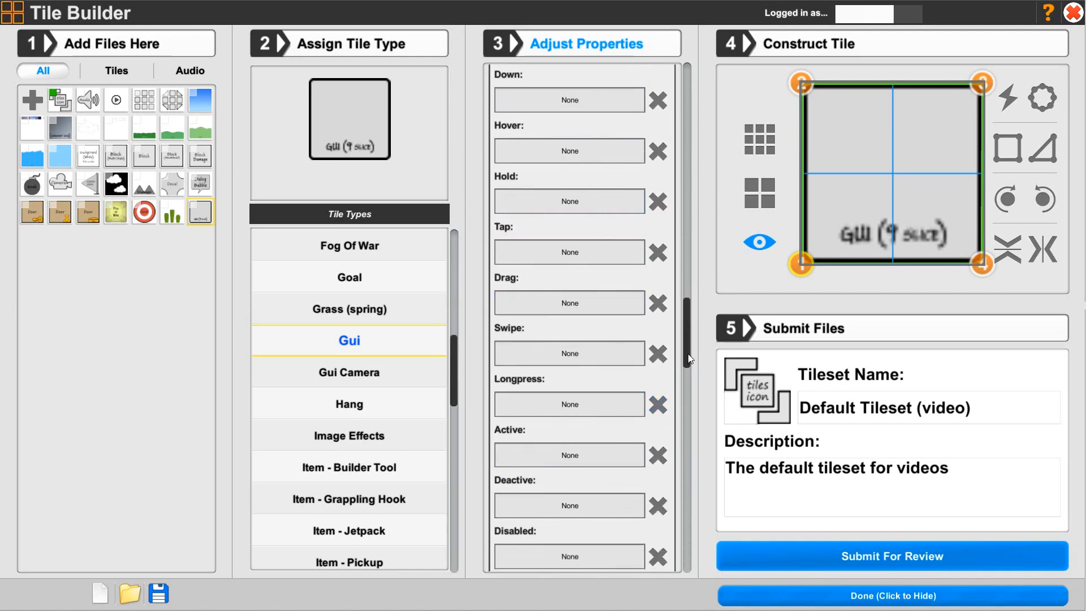
{"action": "mouse_move", "coordinate": [689, 359]}
{"action": "left_mouse_down"}
{"action": "mouse_move", "coordinate": [685, 368]}
{"action": "mouse_move", "coordinate": [685, 353]}
{"action": "left_mouse_up"}
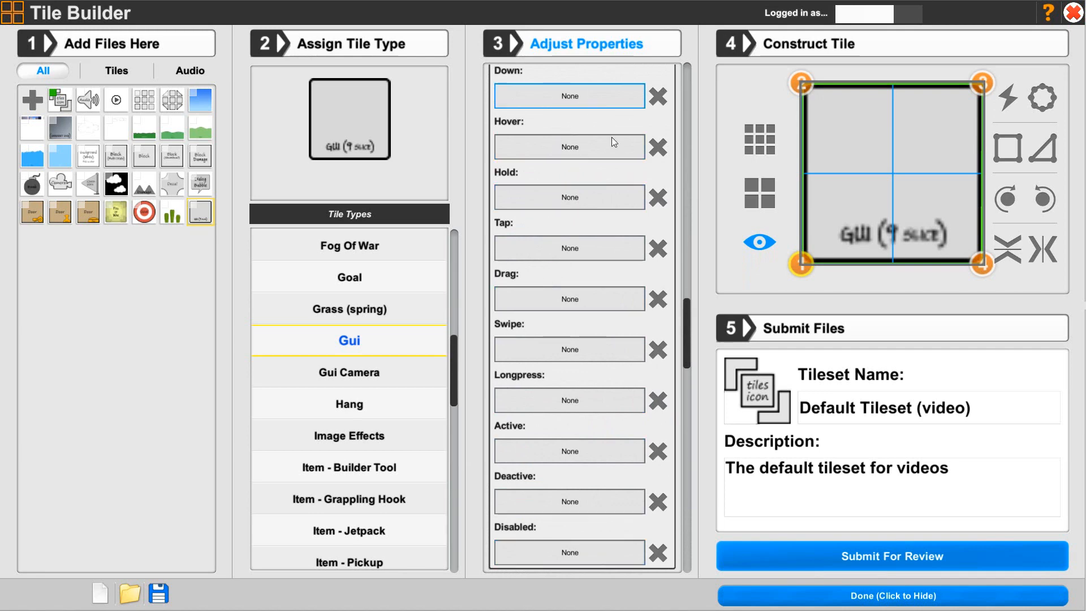
{"action": "left_click_drag", "start_coordinate": [686, 327], "coordinate": [690, 311]}
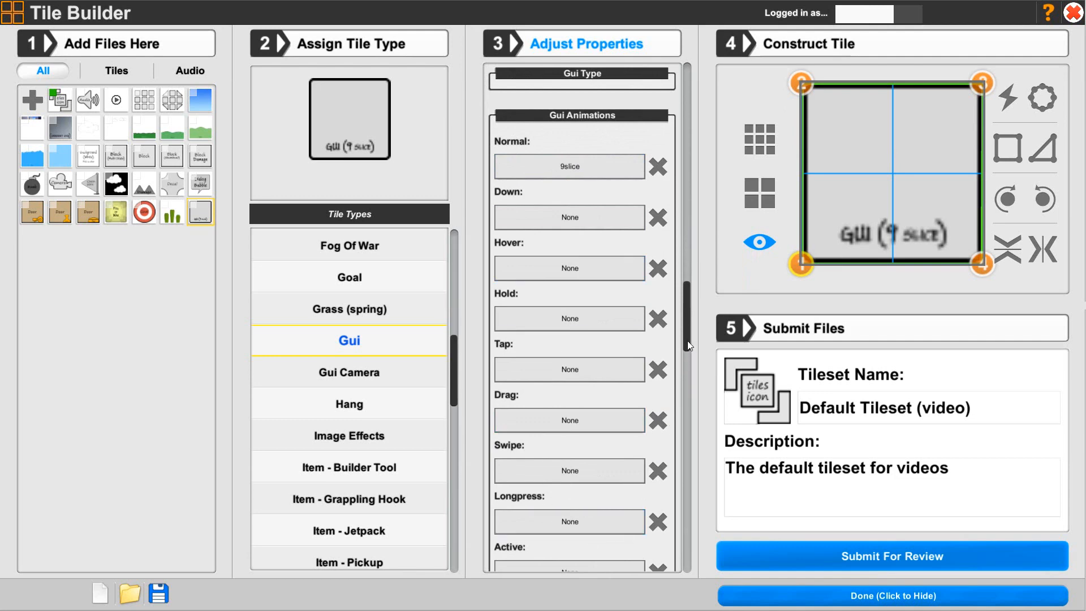
{"action": "scroll", "coordinate": [689, 345], "scroll_direction": "down", "scroll_amount": 1}
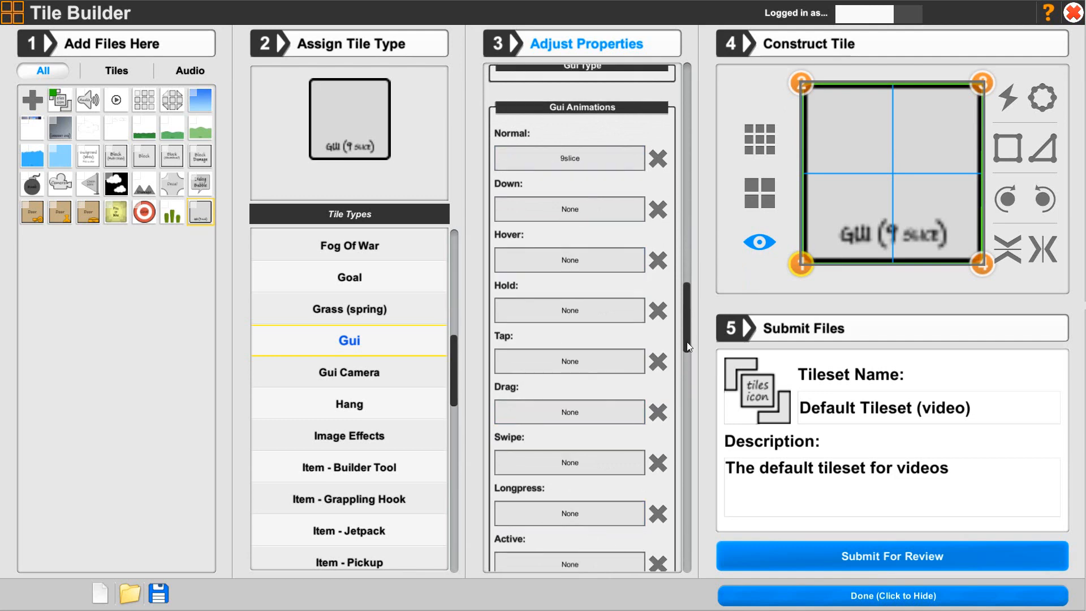
{"action": "left_click", "coordinate": [541, 105]}
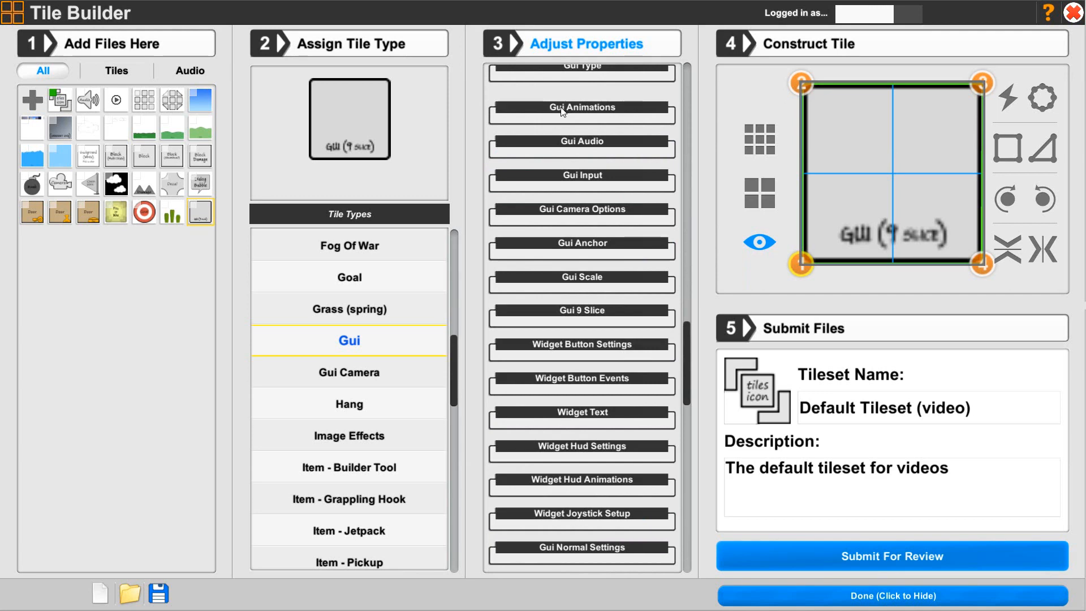
{"action": "left_click", "coordinate": [556, 140]}
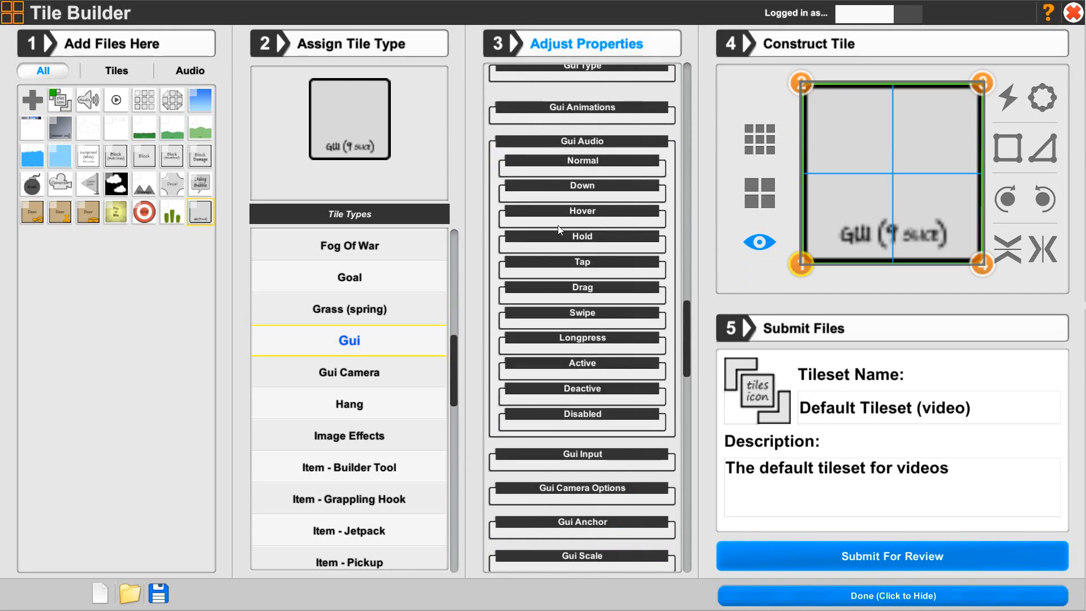
{"action": "left_click", "coordinate": [545, 143]}
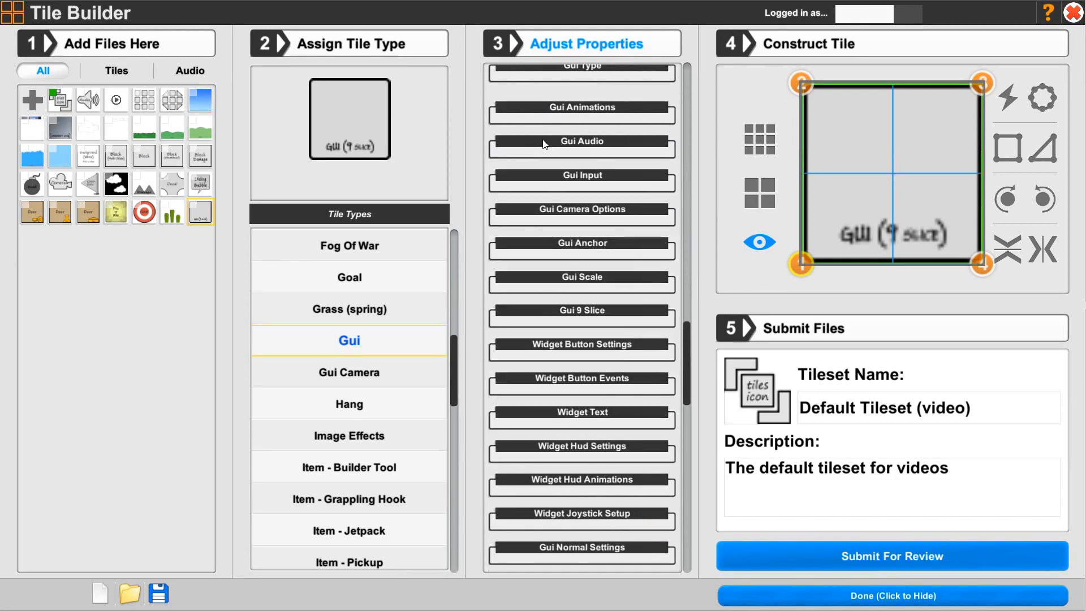
- Disable every Gui Input option except Drag: Up, Down, Hold, Hover, Tap, Swipe and Longpress
{"action": "left_click", "coordinate": [548, 176]}
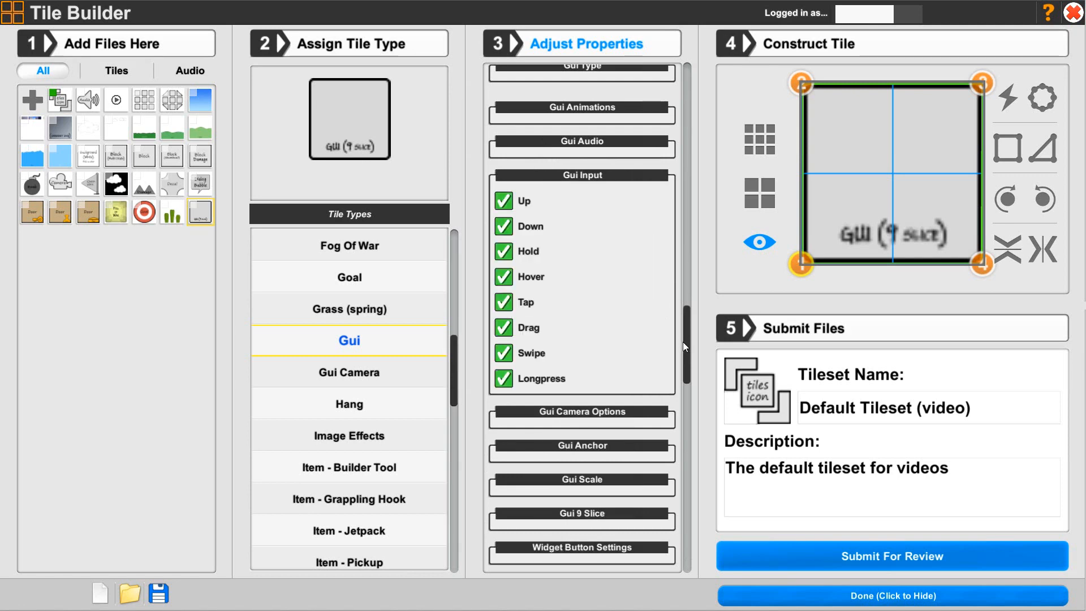
{"action": "left_click_drag", "start_coordinate": [683, 341], "coordinate": [683, 361]}
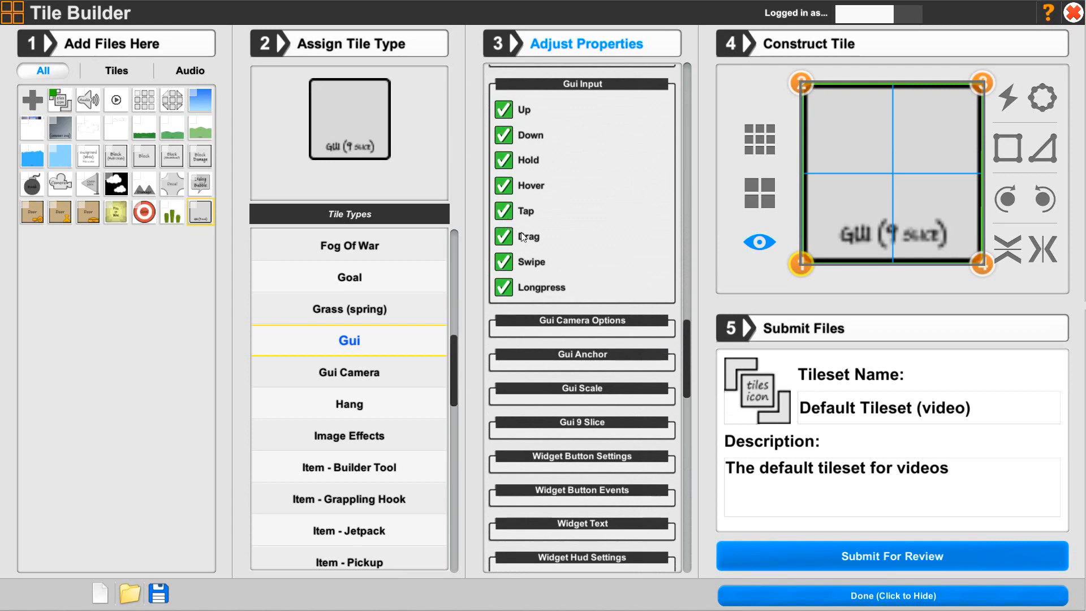
{"action": "left_click", "coordinate": [503, 287]}
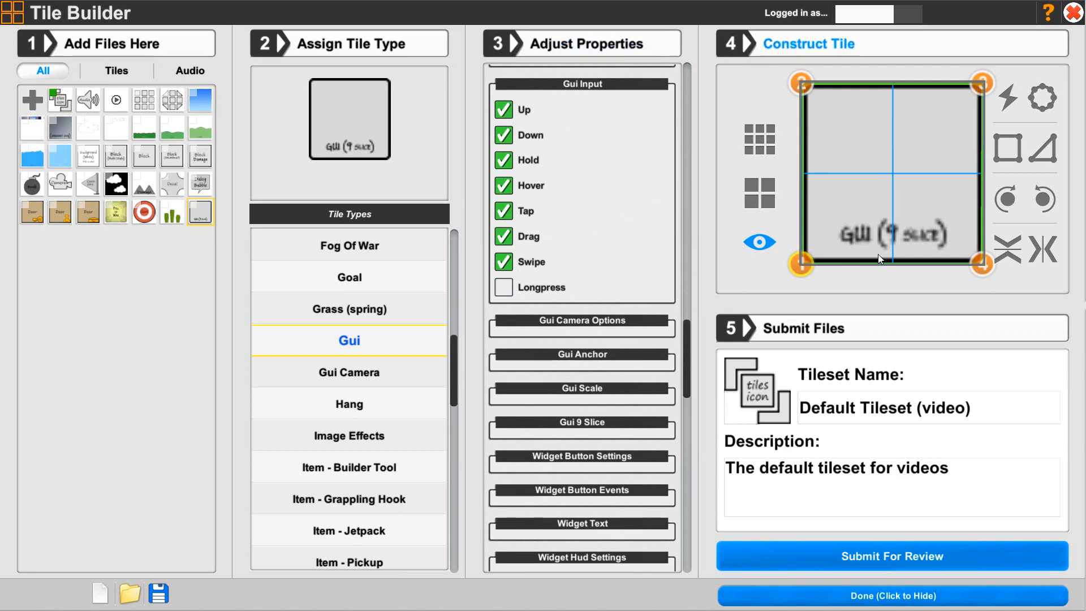
{"action": "left_click", "coordinate": [503, 263]}
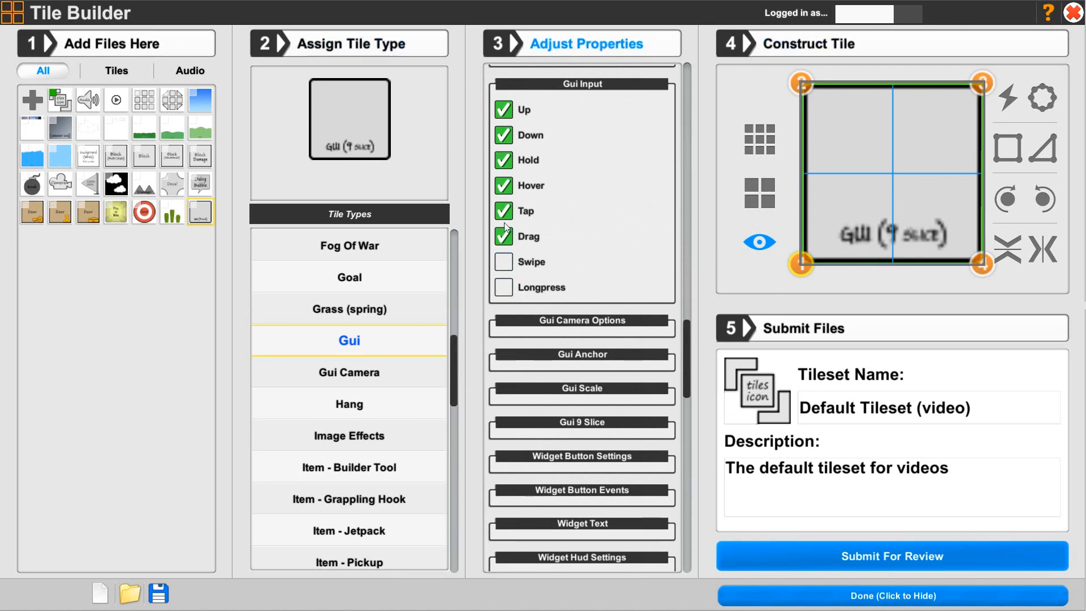
{"action": "left_click", "coordinate": [503, 212]}
{"action": "left_click", "coordinate": [503, 185]}
{"action": "left_click", "coordinate": [502, 160]}
{"action": "left_click", "coordinate": [503, 135]}
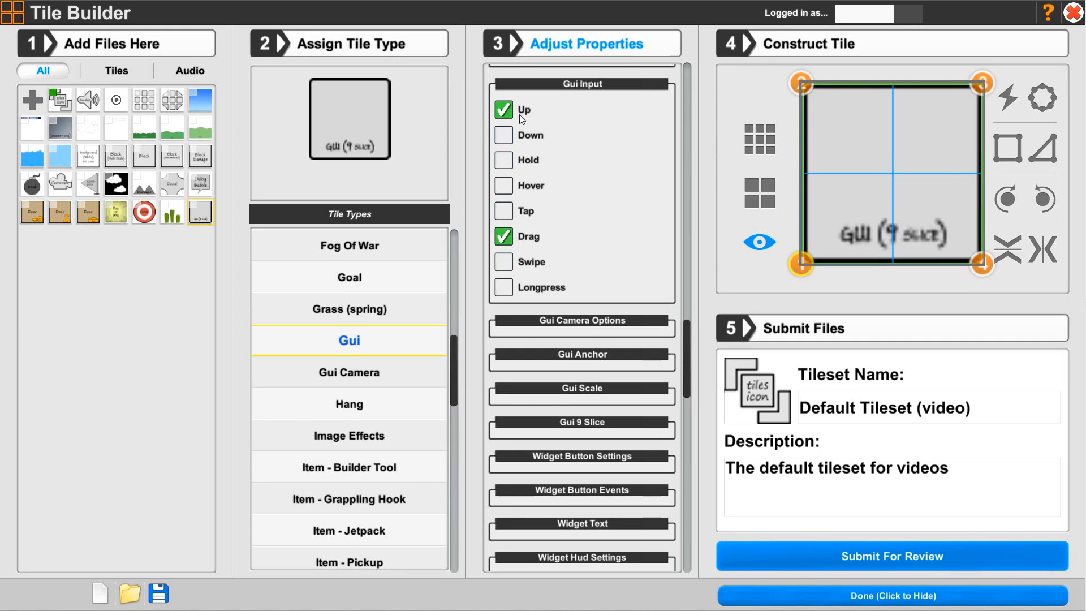
{"action": "left_click", "coordinate": [504, 109]}
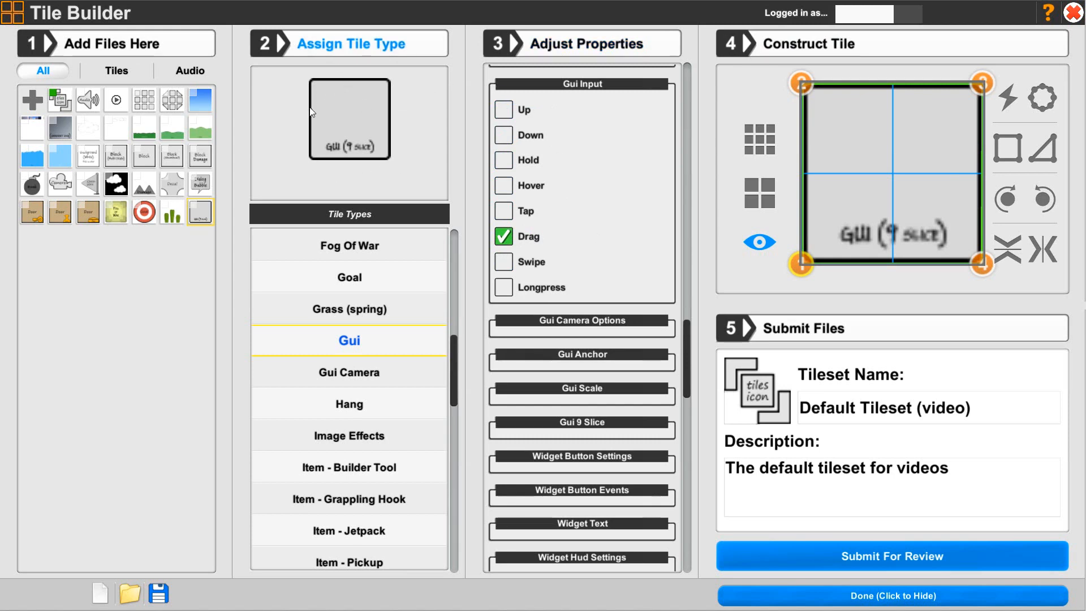
{"action": "left_click", "coordinate": [503, 236]}
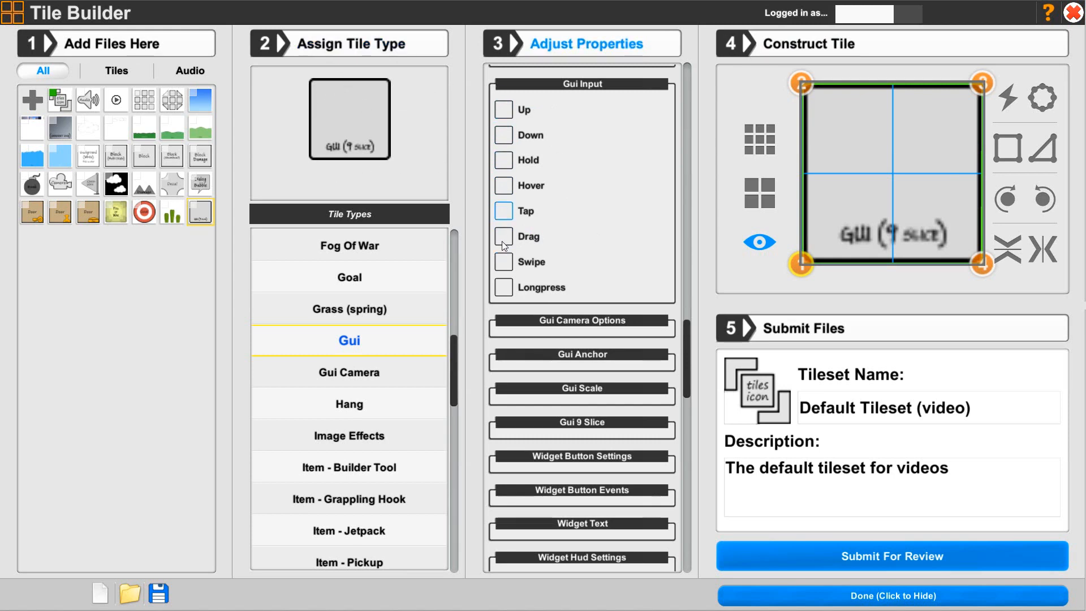
{"action": "left_click", "coordinate": [503, 237]}
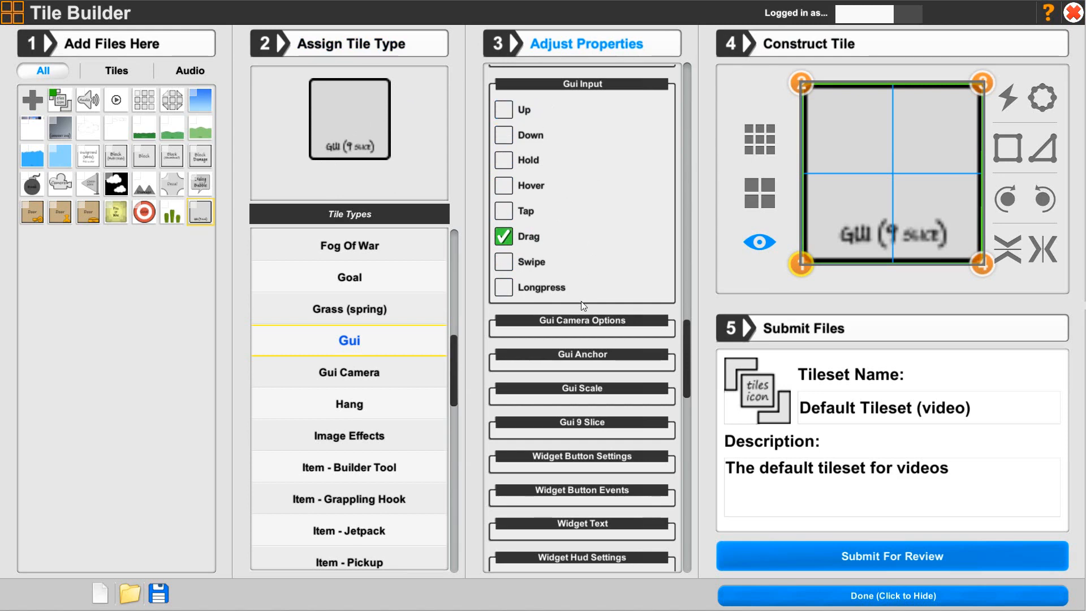
{"action": "left_click", "coordinate": [559, 86]}
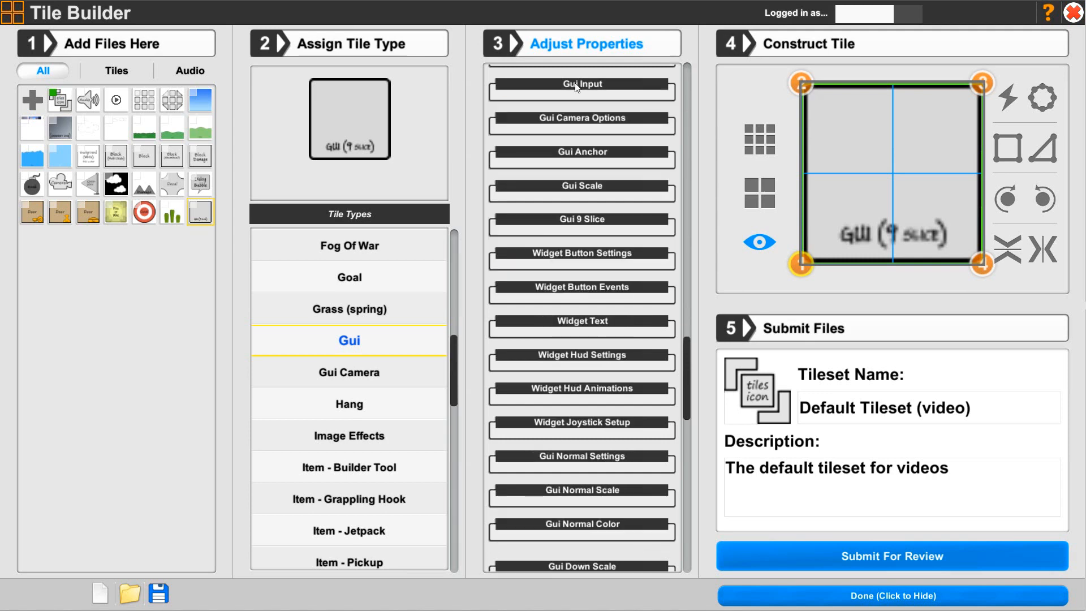
- Review the tile's Gui Camera Options, Gui Anchor and Gui Scale settings, keeping Camera Input on gui
{"action": "left_click", "coordinate": [558, 122]}
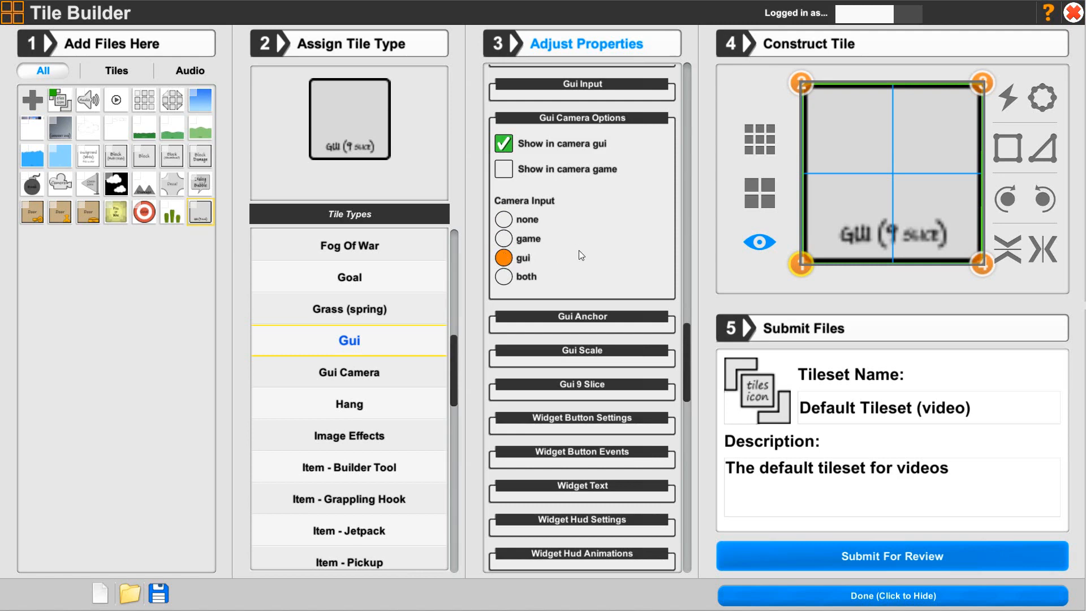
{"action": "left_click", "coordinate": [508, 239]}
{"action": "left_click", "coordinate": [503, 258]}
{"action": "left_click", "coordinate": [581, 119]}
{"action": "left_click", "coordinate": [559, 153]}
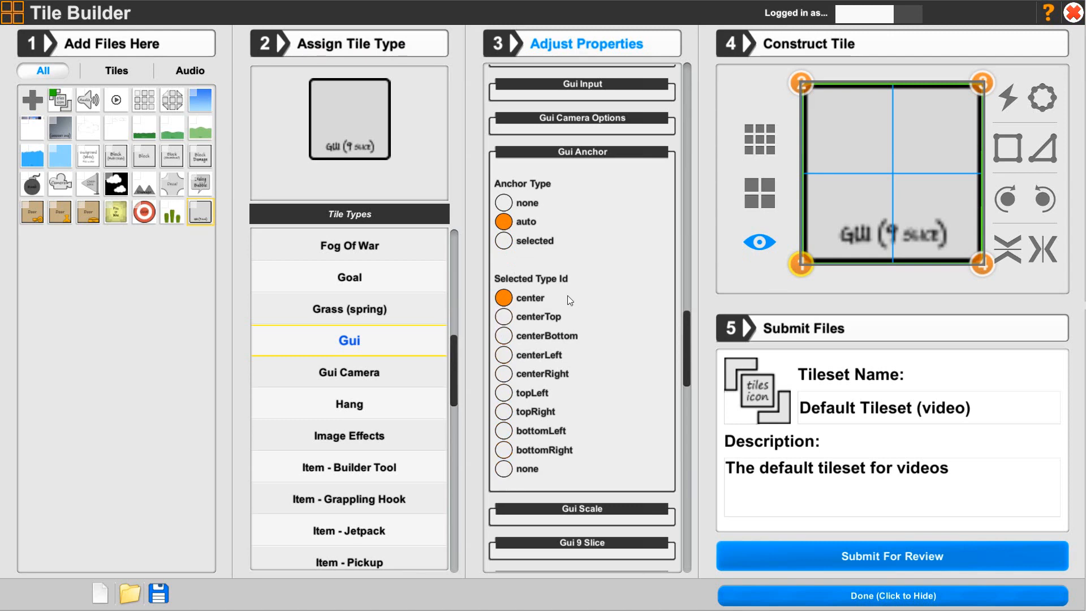
{"action": "left_click", "coordinate": [567, 152]}
{"action": "left_click", "coordinate": [582, 182]}
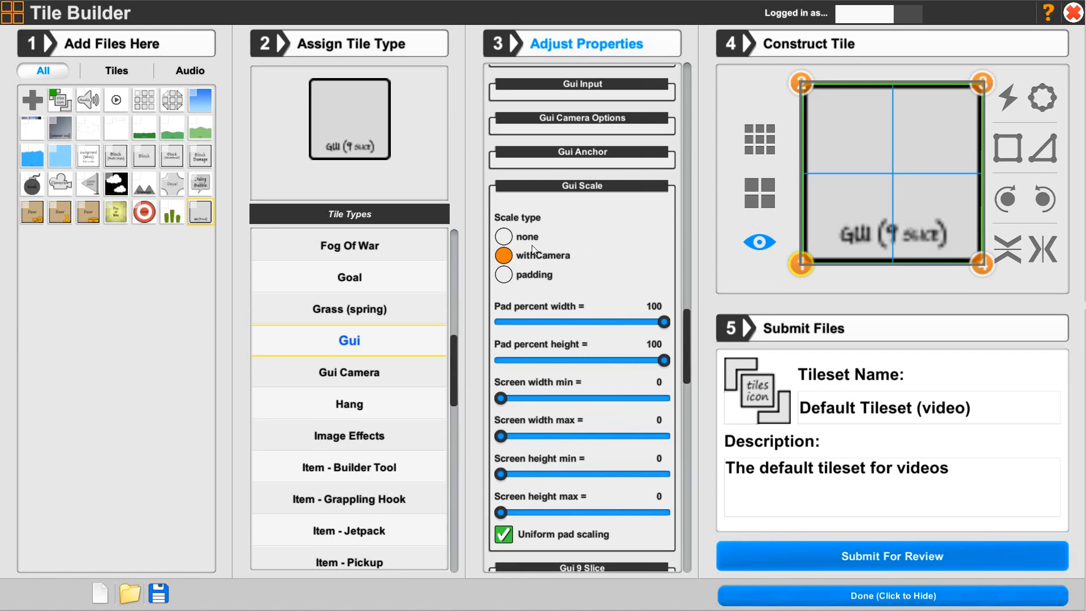
{"action": "left_click", "coordinate": [573, 190]}
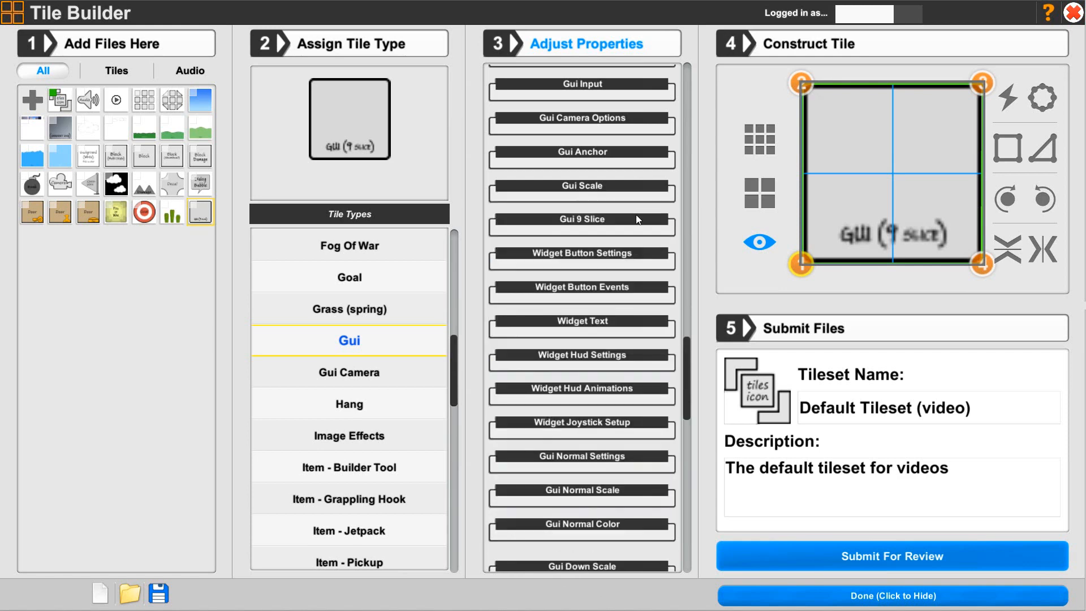
- Try a Border Top of 100 in the Gui 9 Slice settings and lower it back down
{"action": "left_click", "coordinate": [561, 220]}
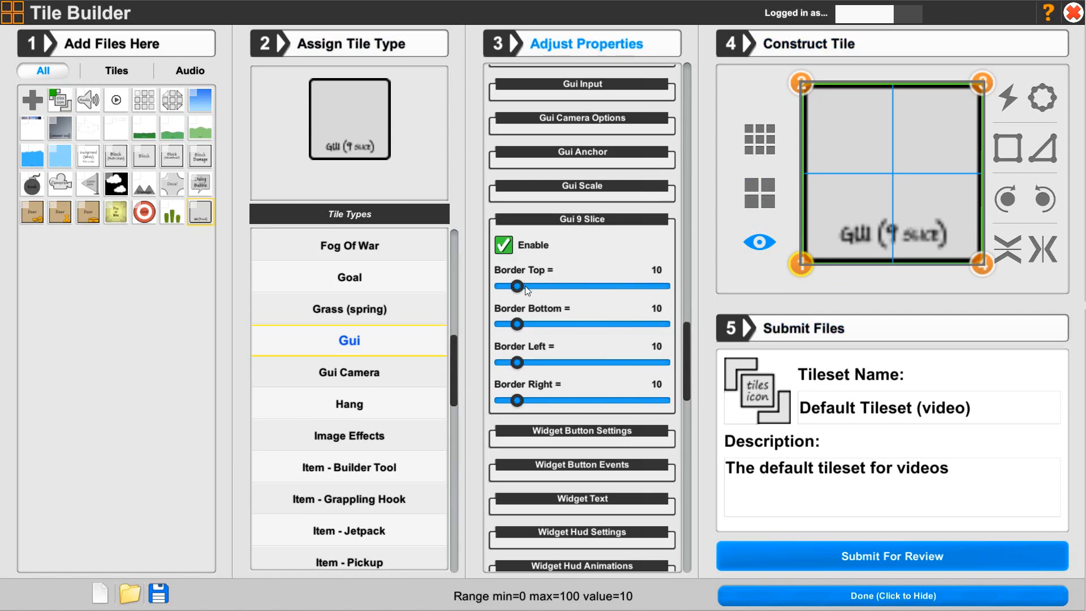
{"action": "left_click_drag", "start_coordinate": [541, 290], "coordinate": [674, 285]}
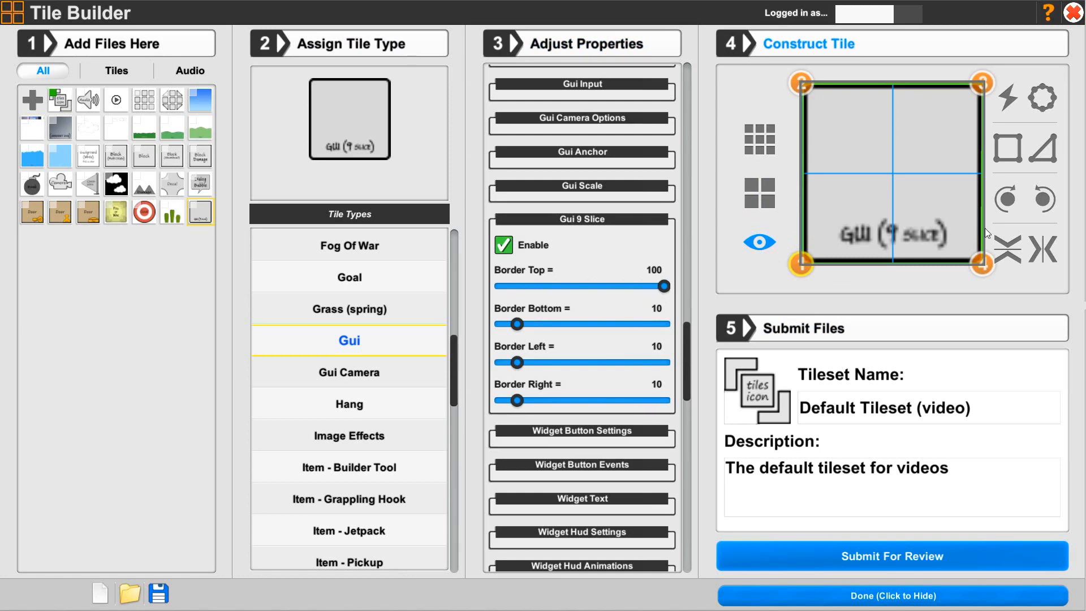
{"action": "left_click_drag", "start_coordinate": [510, 286], "coordinate": [521, 287]}
{"action": "left_click", "coordinate": [544, 228]}
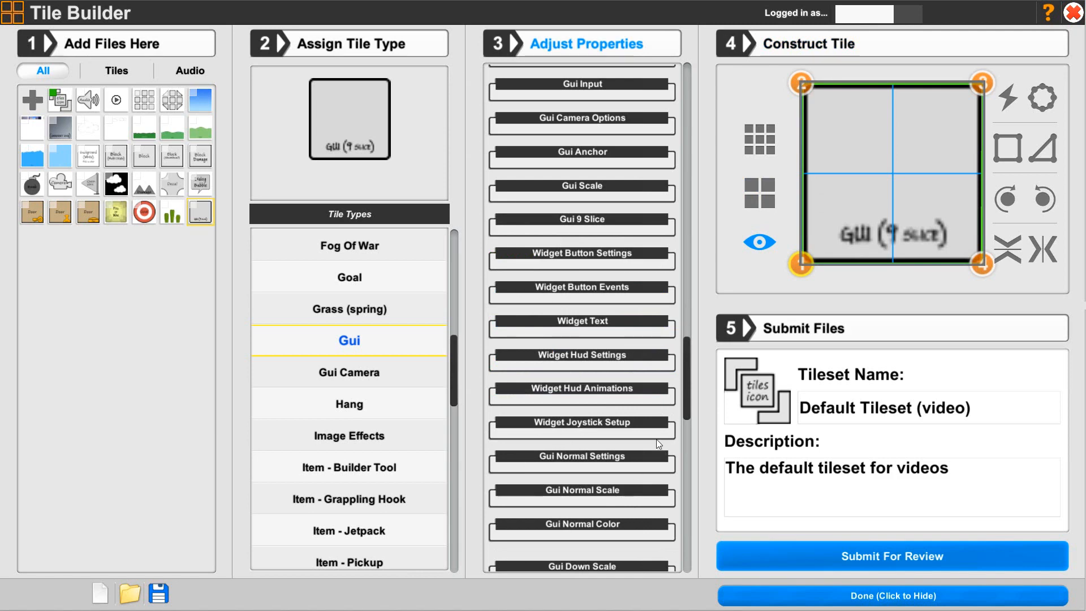
- Examine the drag direction, grid, fade, finger count and scrolling options in Gui Drag Settings
{"action": "left_click_drag", "start_coordinate": [686, 402], "coordinate": [681, 524]}
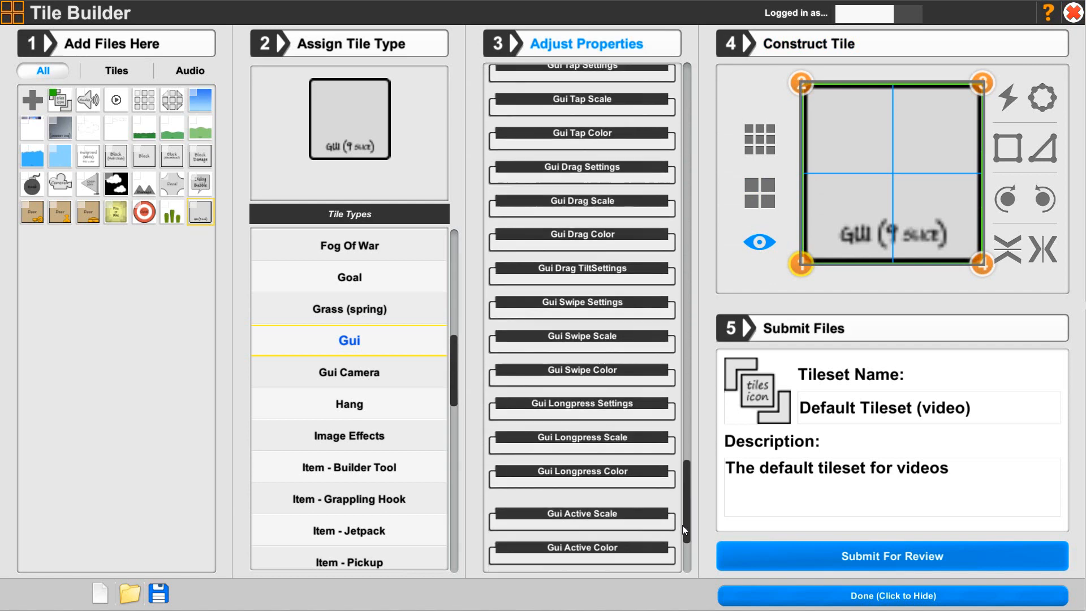
{"action": "left_click", "coordinate": [559, 164]}
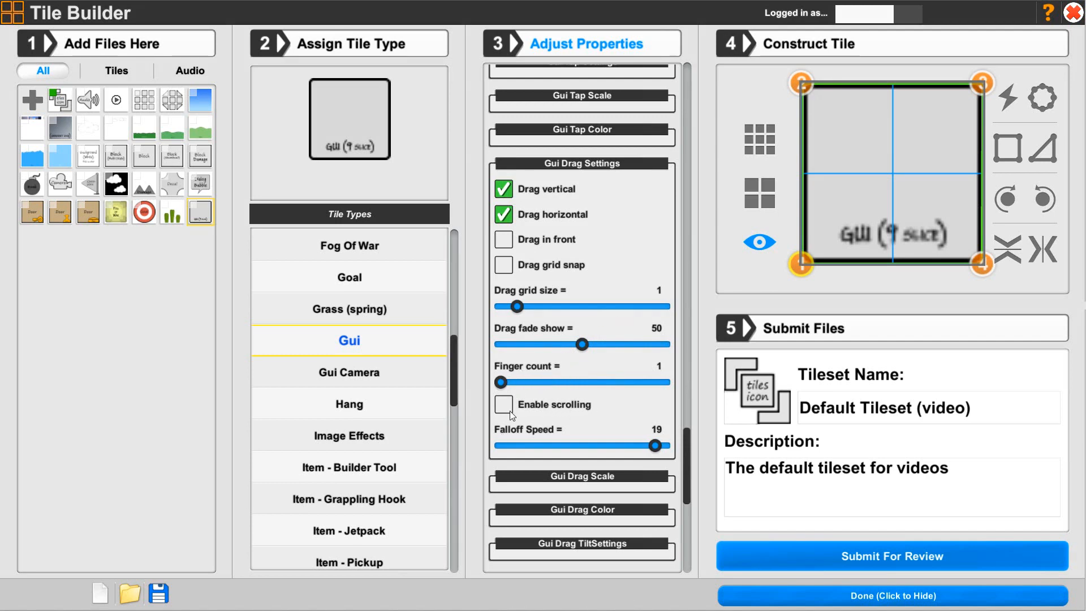
{"action": "mouse_move", "coordinate": [525, 383]}
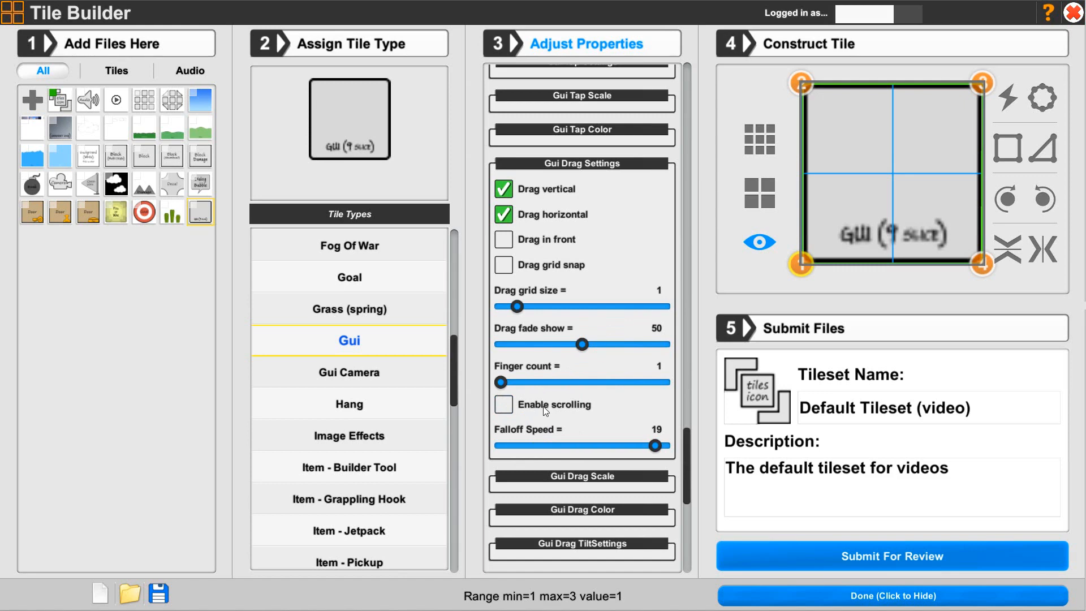
{"action": "left_click", "coordinate": [585, 164]}
{"action": "left_click", "coordinate": [539, 164]}
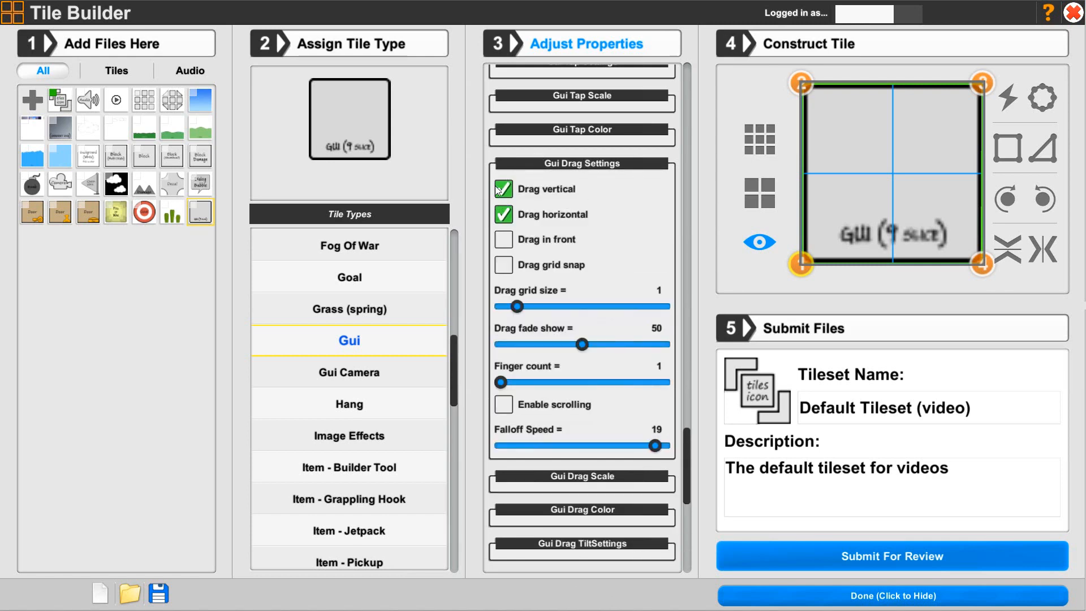
{"action": "left_click", "coordinate": [557, 164]}
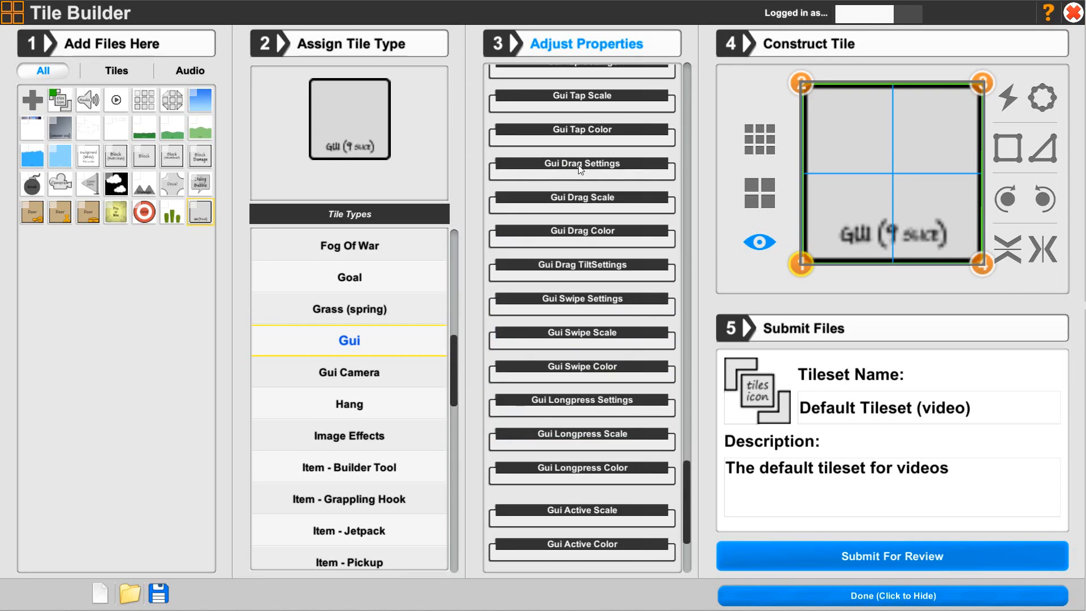
- Examine the tilt, yaw, lag position and lag rotation options in Gui Drag Scale
{"action": "left_click", "coordinate": [580, 202]}
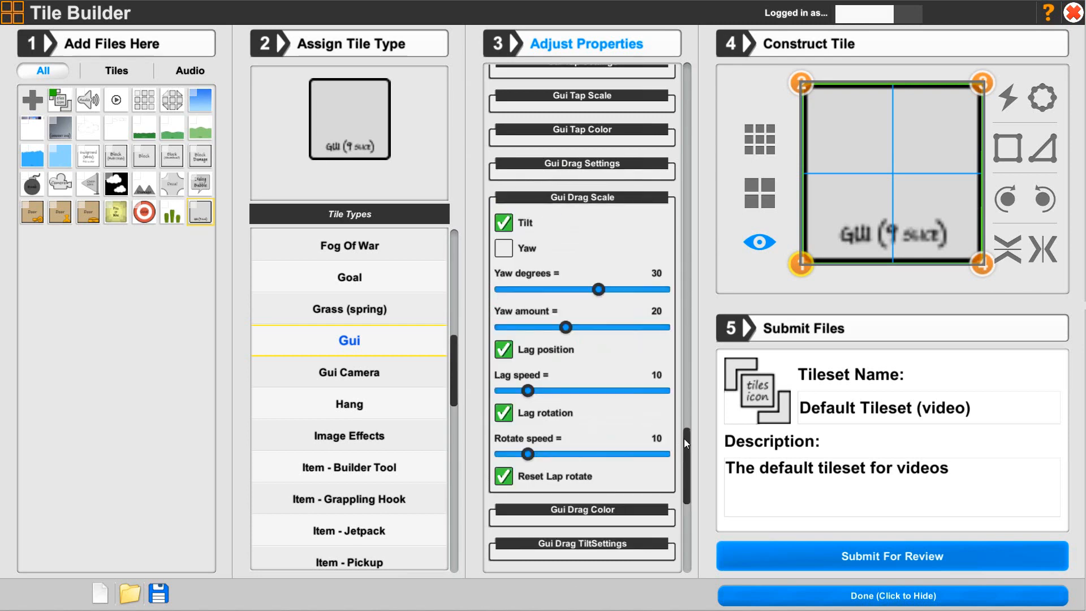
{"action": "left_click_drag", "start_coordinate": [684, 439], "coordinate": [684, 445]}
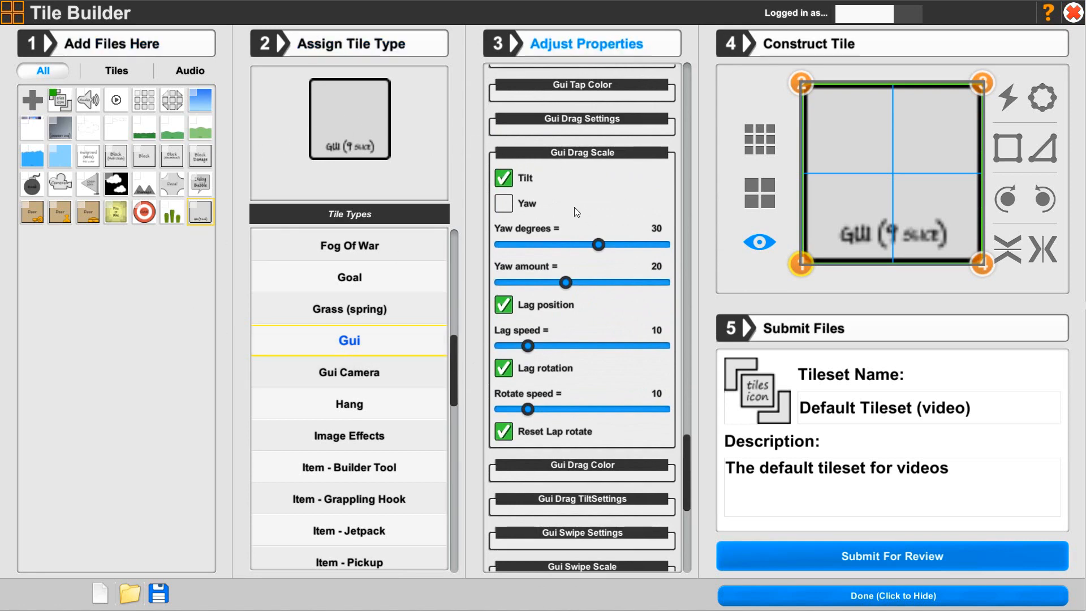
{"action": "mouse_move", "coordinate": [560, 243]}
{"action": "mouse_move", "coordinate": [538, 349]}
{"action": "left_click", "coordinate": [586, 153]}
- Review the Gui Drag Color and Gui Drag TiltSettings options, leaving Gui Drag Color disabled
{"action": "left_click", "coordinate": [575, 187]}
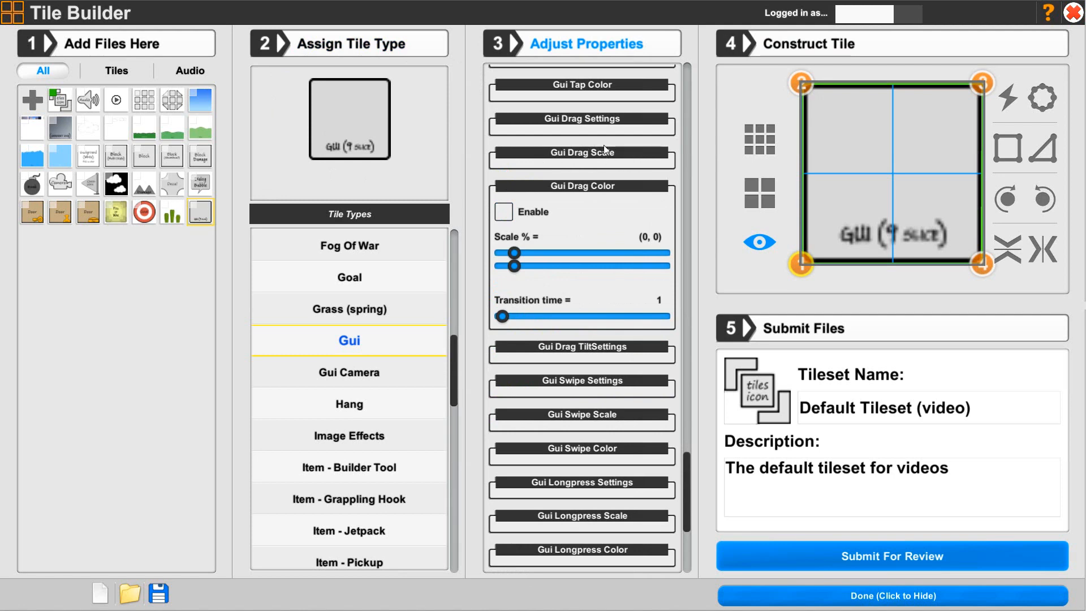
{"action": "left_click", "coordinate": [552, 348]}
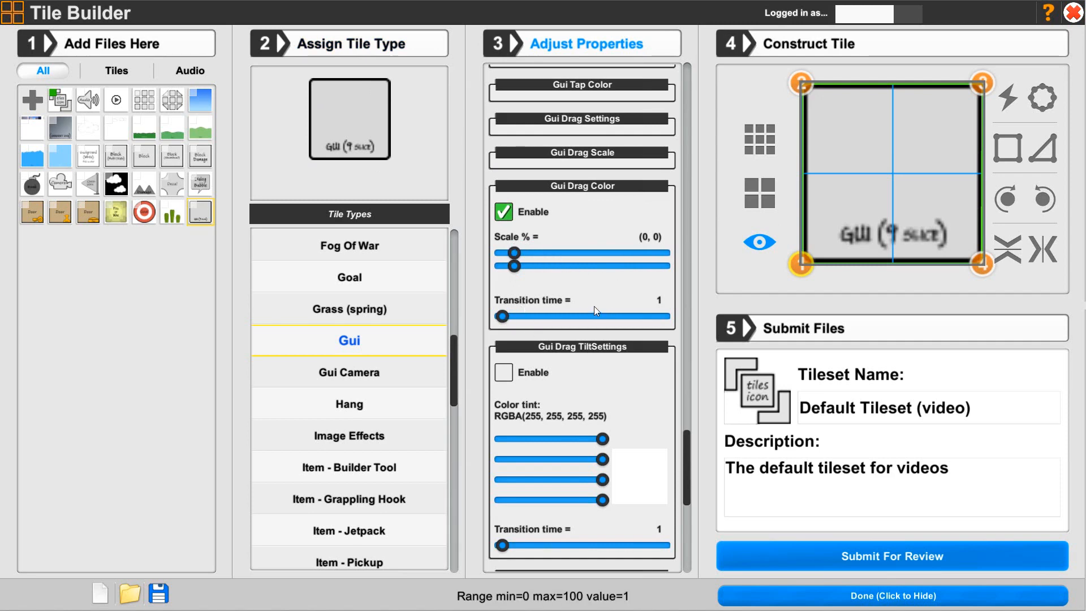
{"action": "left_click", "coordinate": [503, 212]}
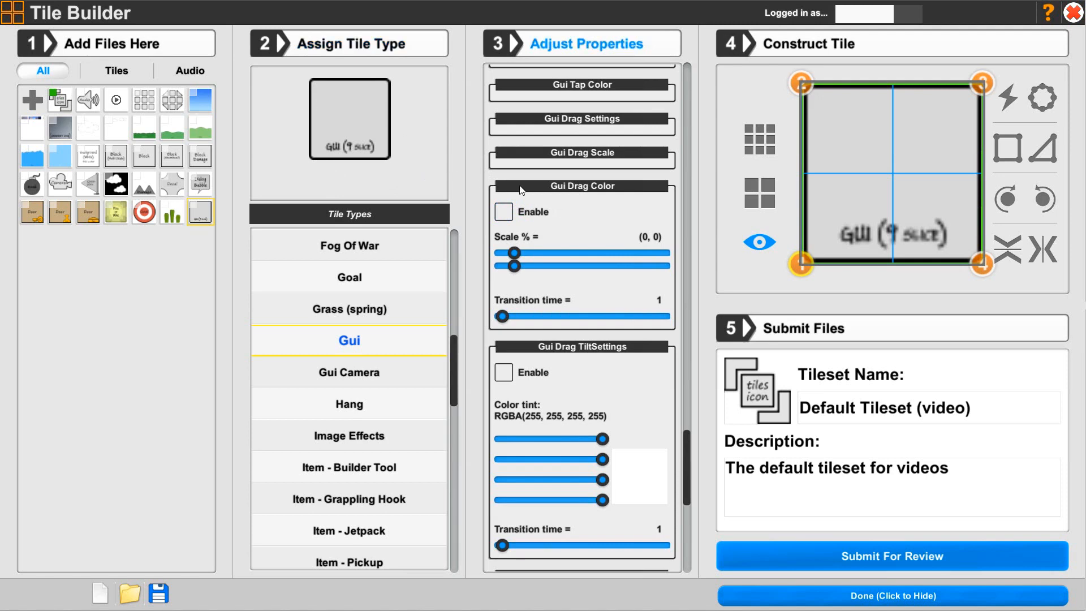
{"action": "left_click", "coordinate": [555, 191]}
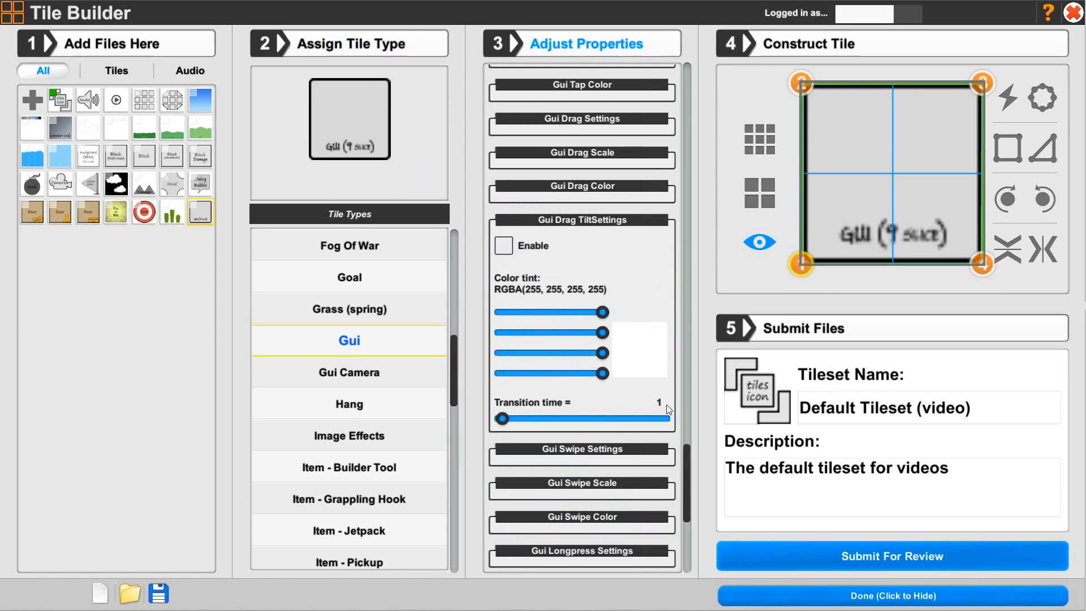
{"action": "left_click_drag", "start_coordinate": [681, 469], "coordinate": [683, 528]}
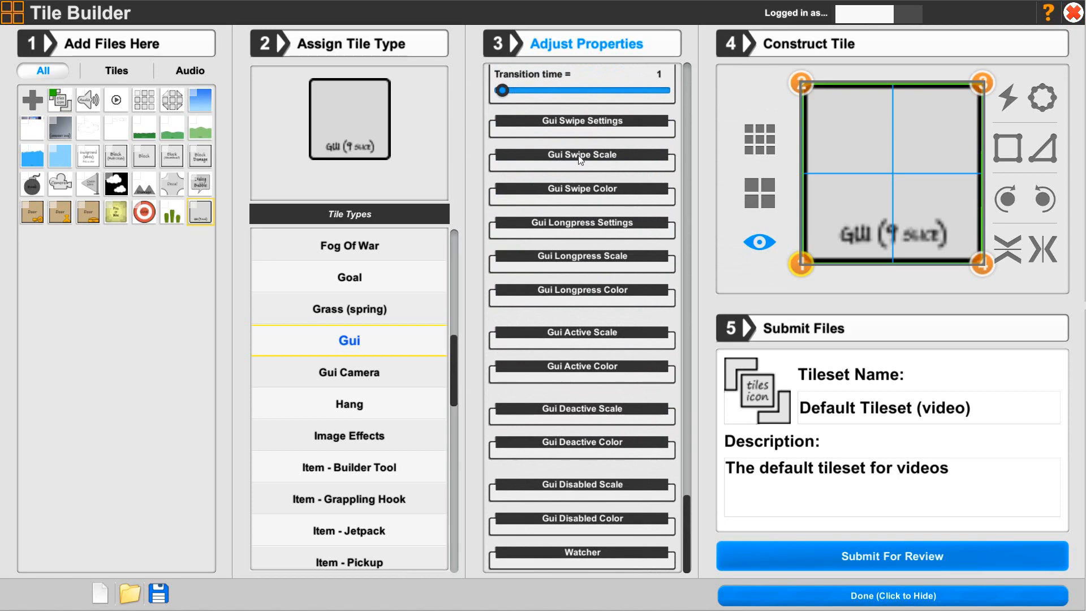